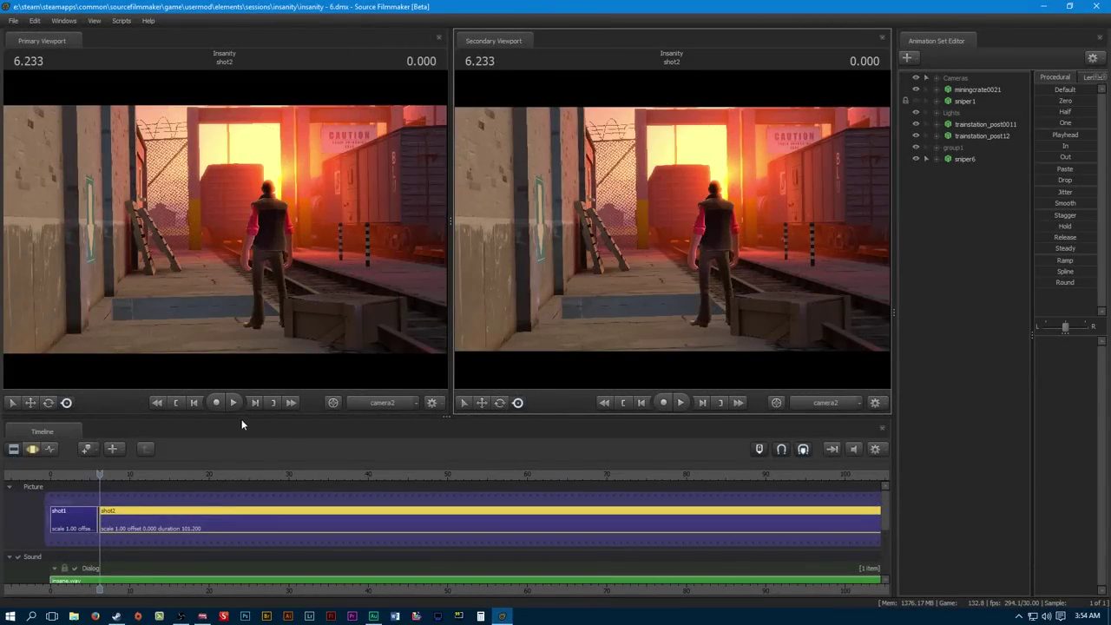
Play the shot briefly, then bring shot1 into view on the timeline
click(239, 403)
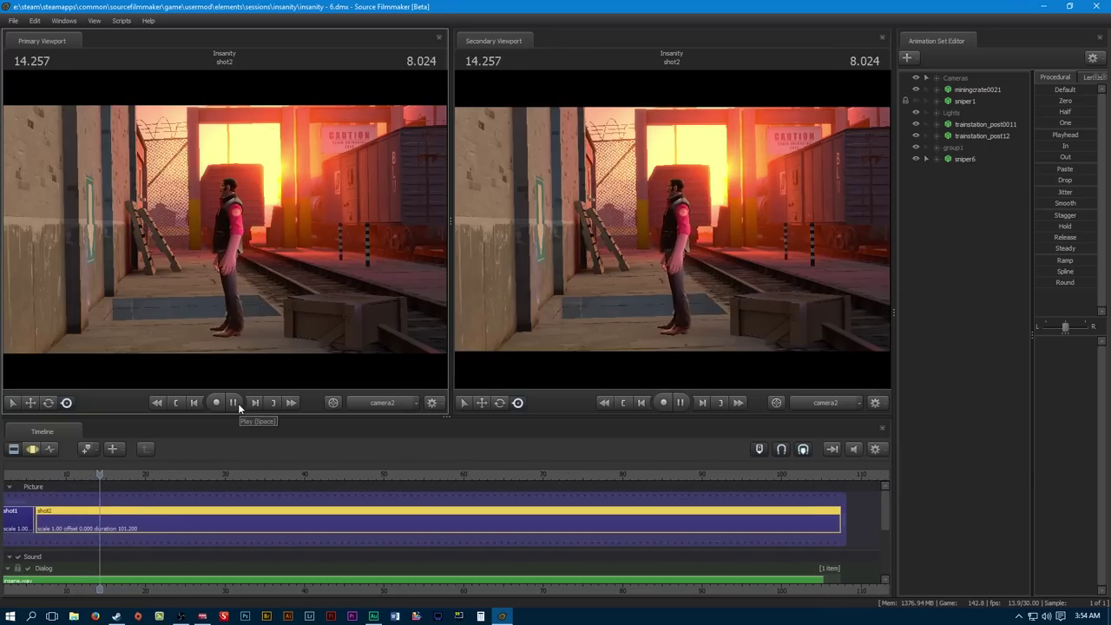
click(233, 402)
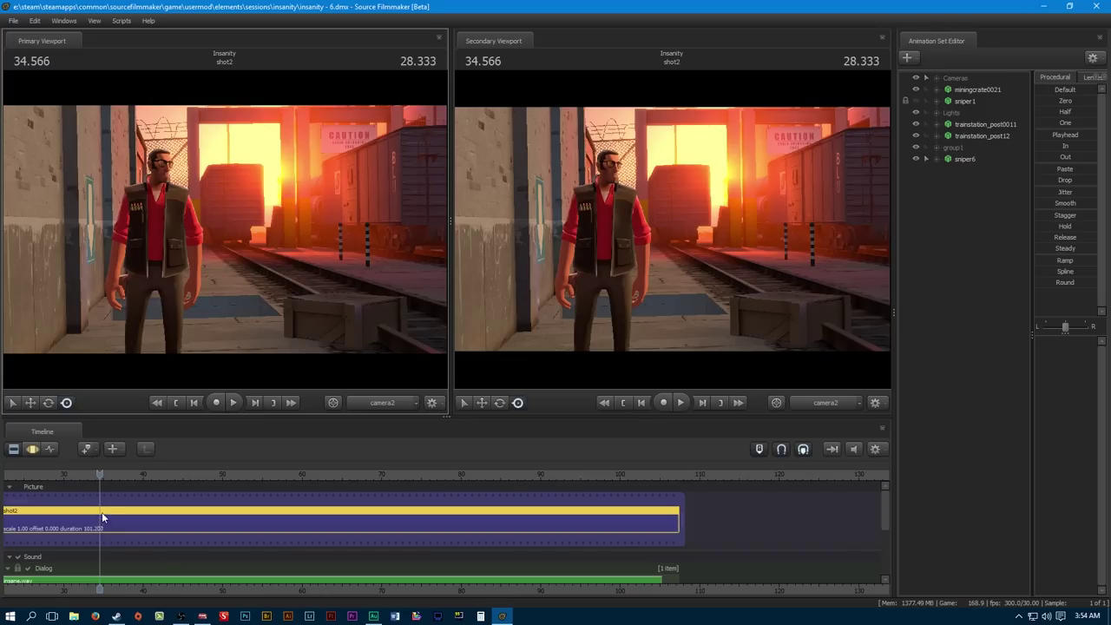
drag(103, 585, 368, 560)
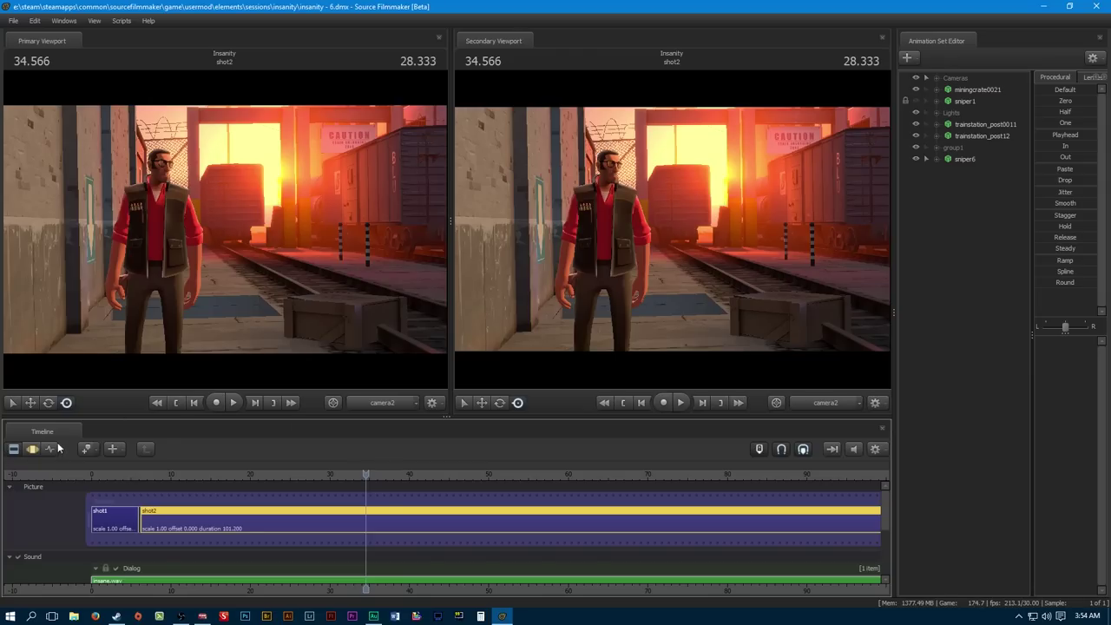
Show the Graph Editor at the shot start with sniper6's rig and curves displayed
click(13, 449)
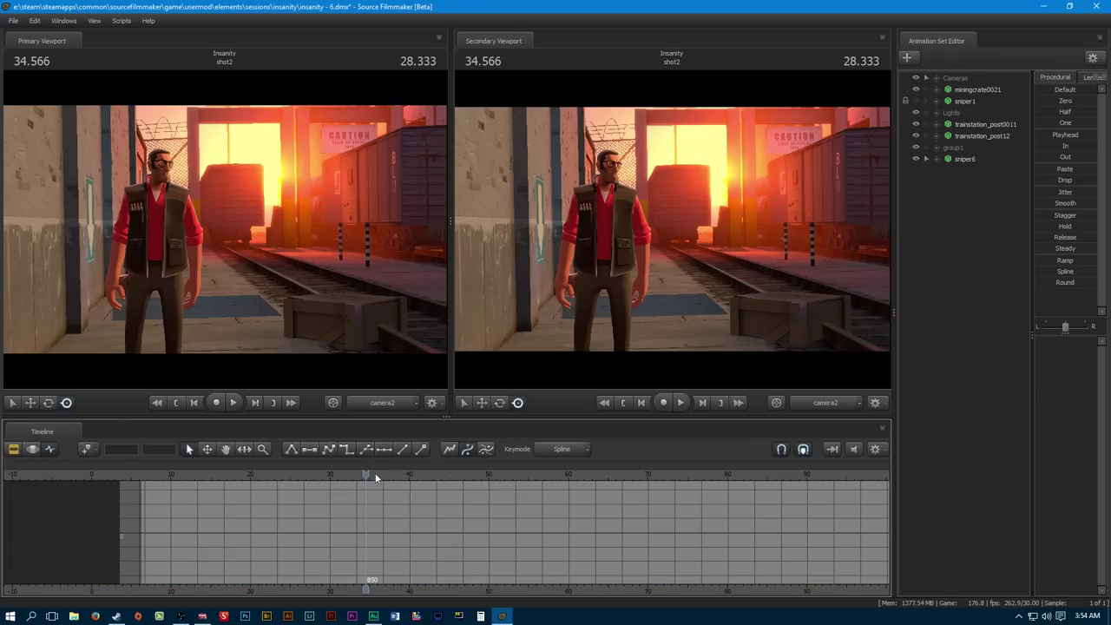
drag(374, 477, 296, 475)
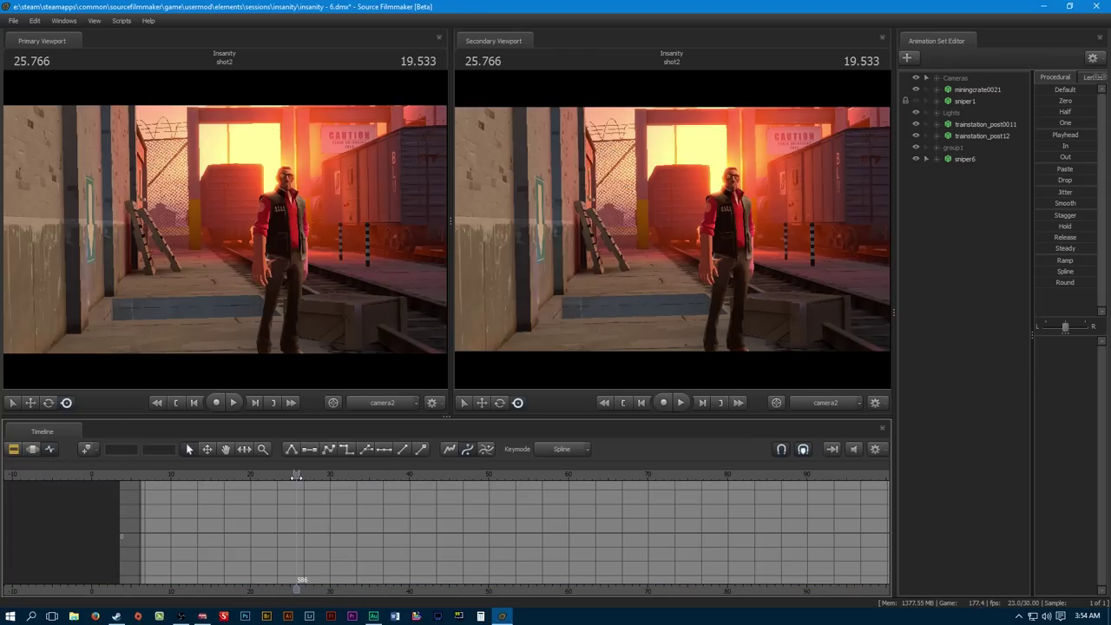
click(858, 449)
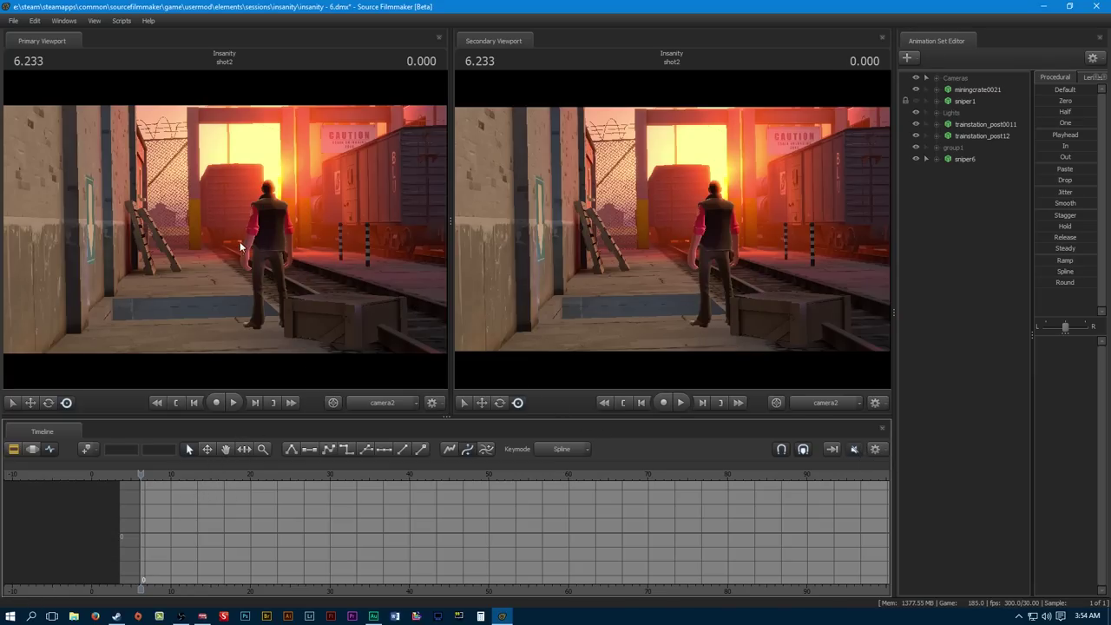
click(34, 451)
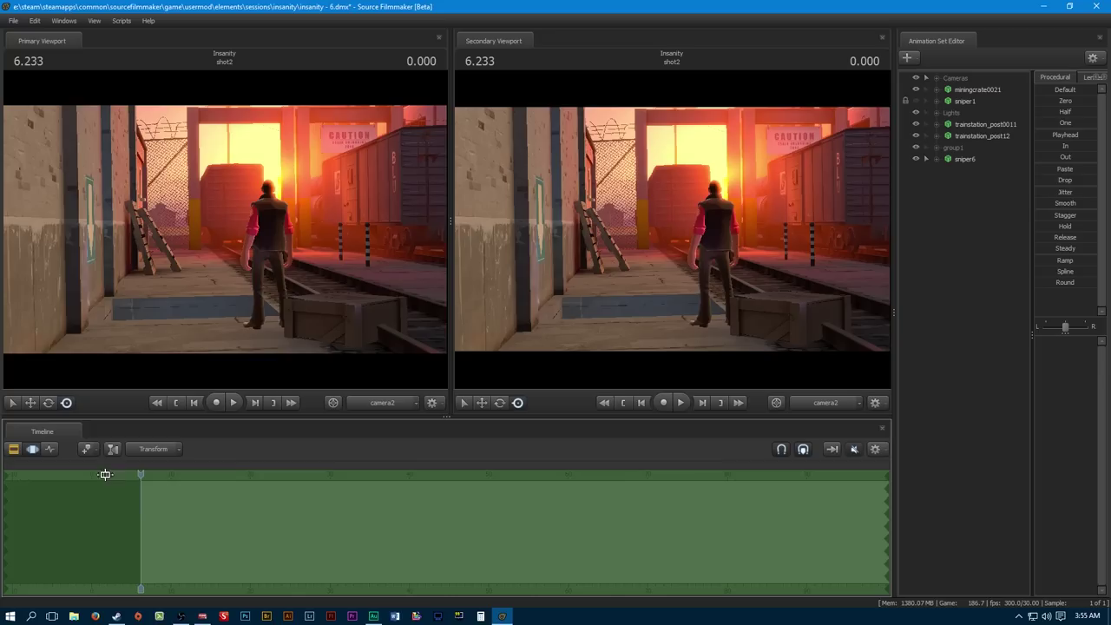
click(51, 449)
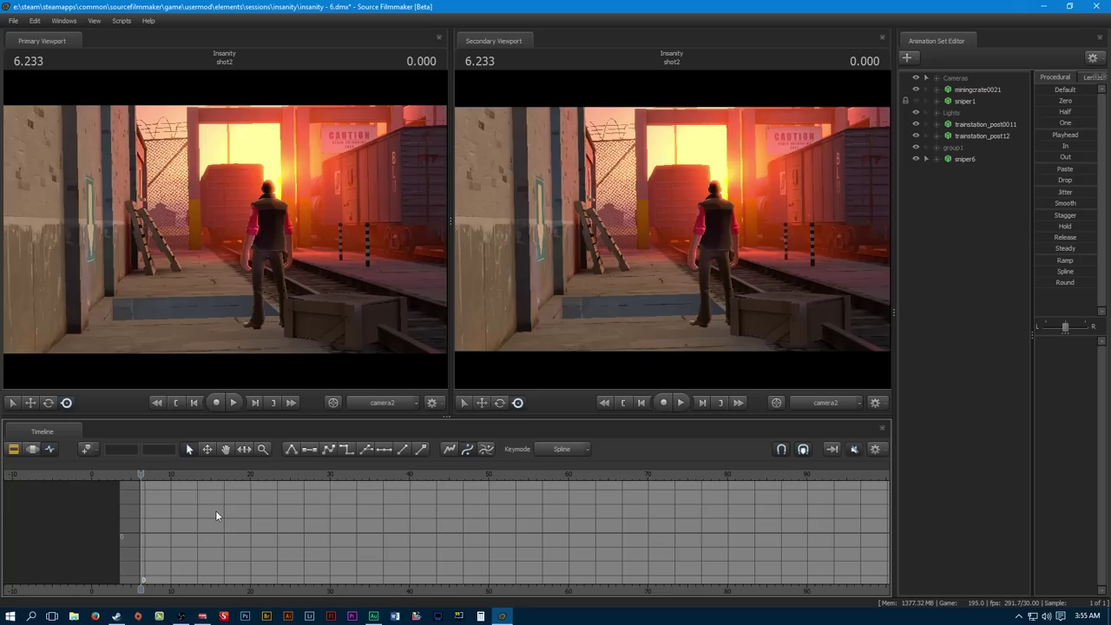
click(965, 159)
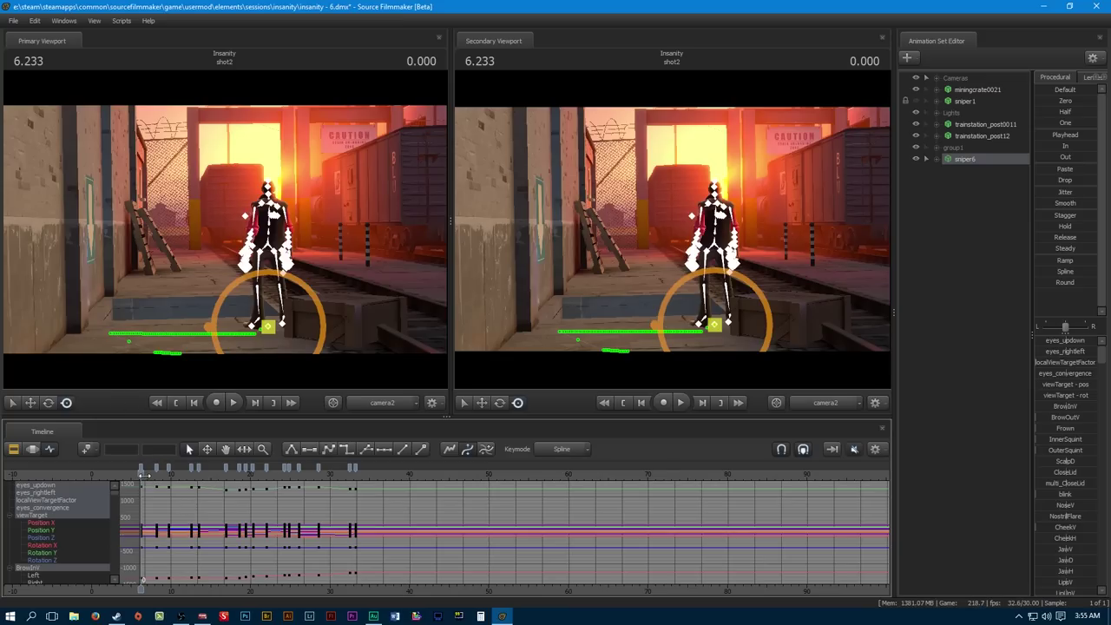
Expand group1 and compare keys of scout1 and sniper2–sniper5 before reselecting sniper6
drag(144, 475, 145, 478)
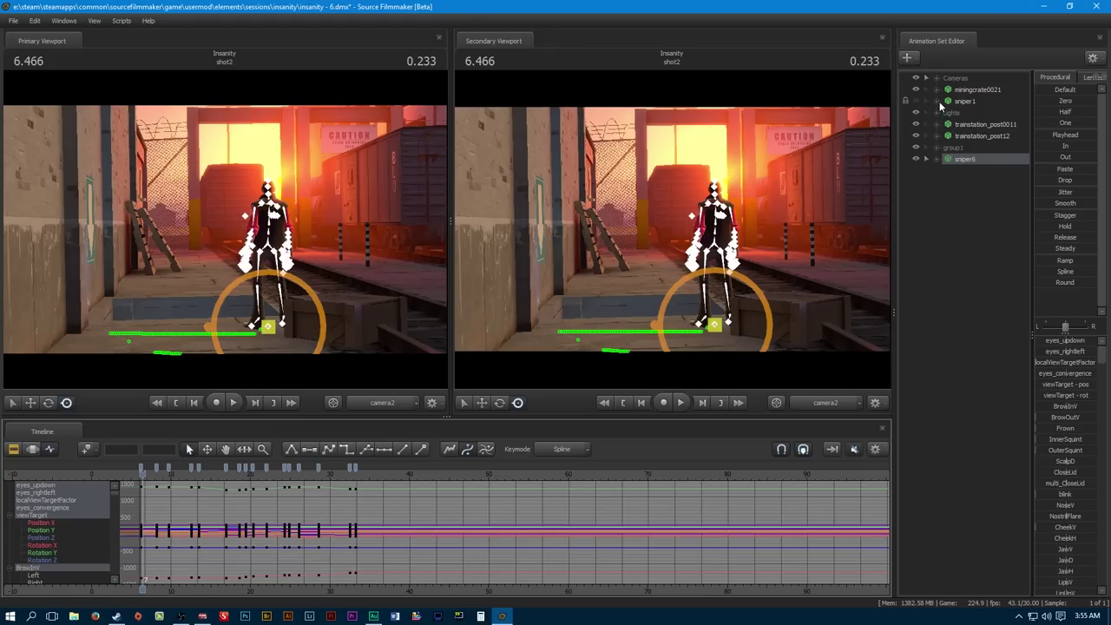
click(936, 147)
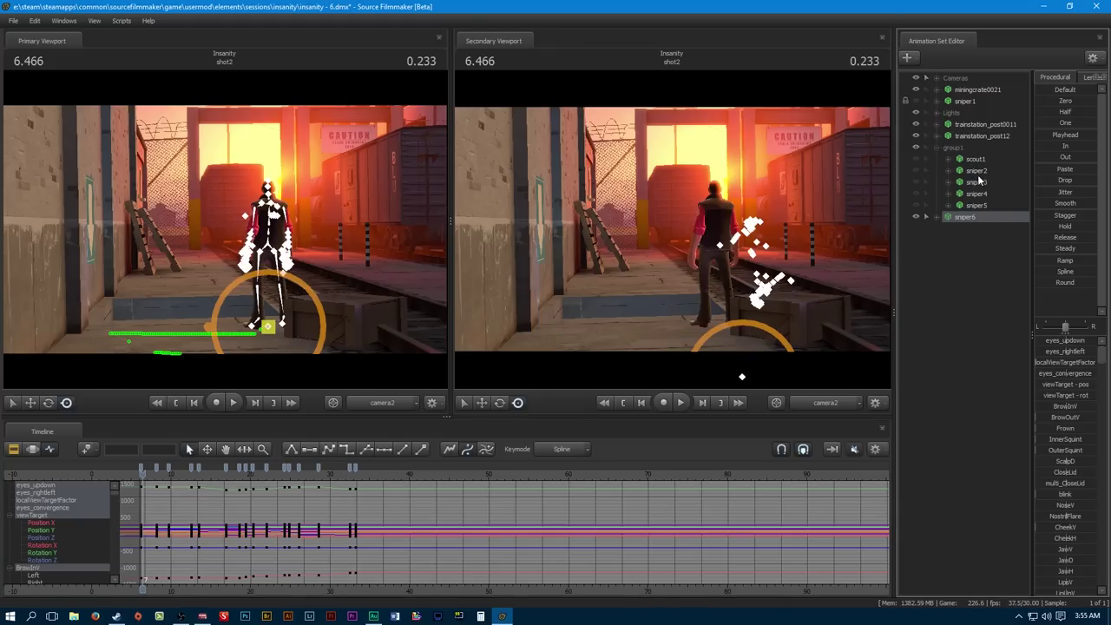
click(976, 193)
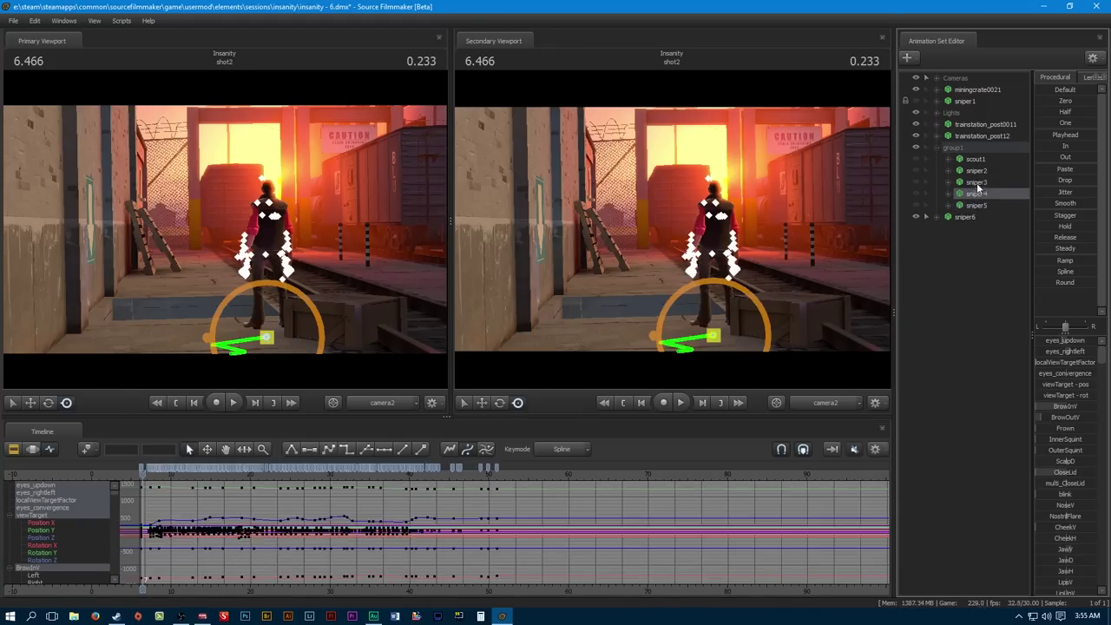
click(976, 182)
click(978, 192)
click(976, 160)
click(978, 172)
click(979, 184)
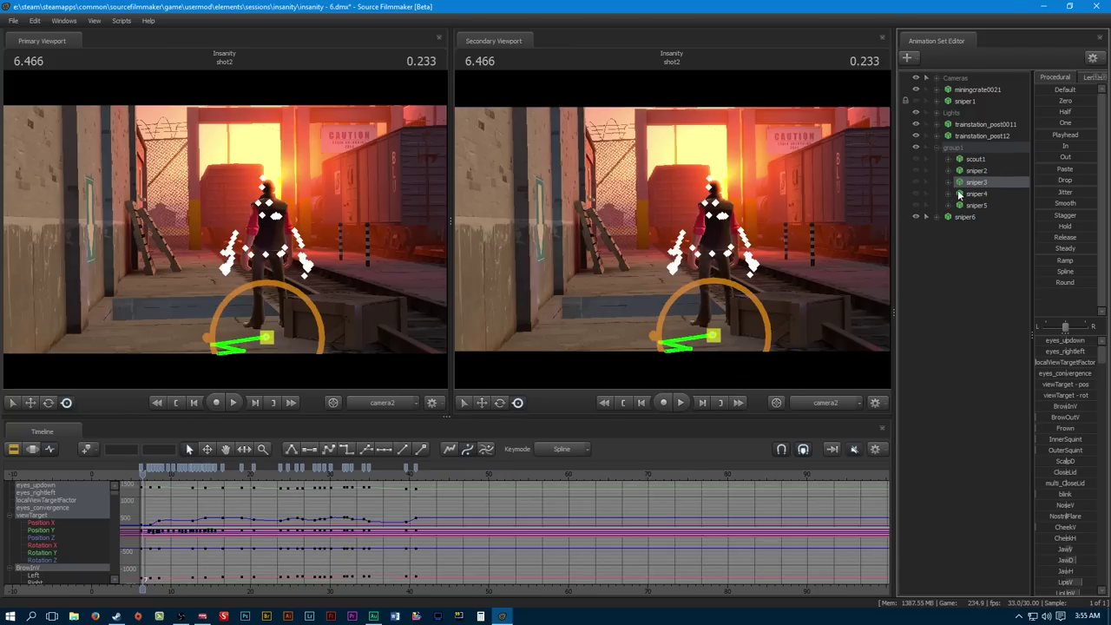
click(976, 193)
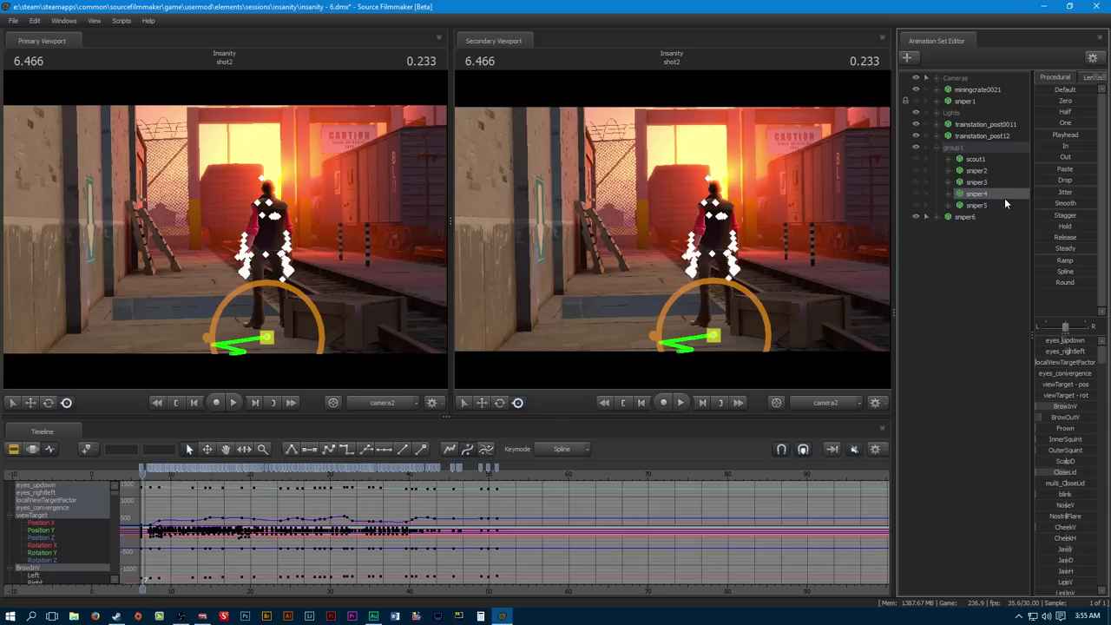
click(977, 206)
click(958, 219)
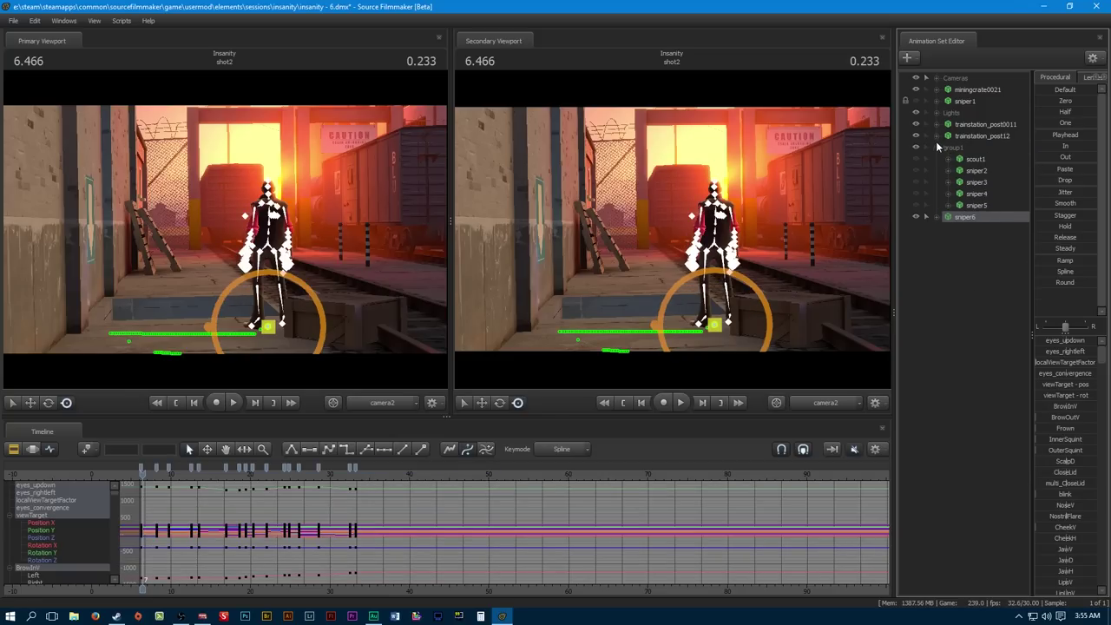
Collapse group1, view the primary viewport through the Work Camera, and return to the shot start
click(936, 146)
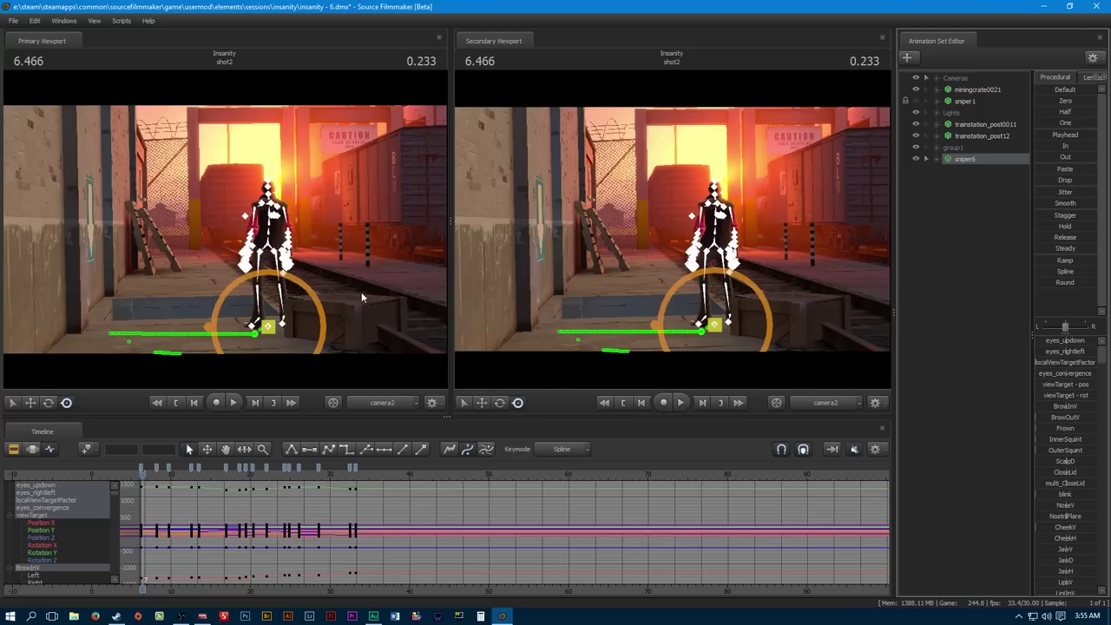
ctrl+click(388, 401)
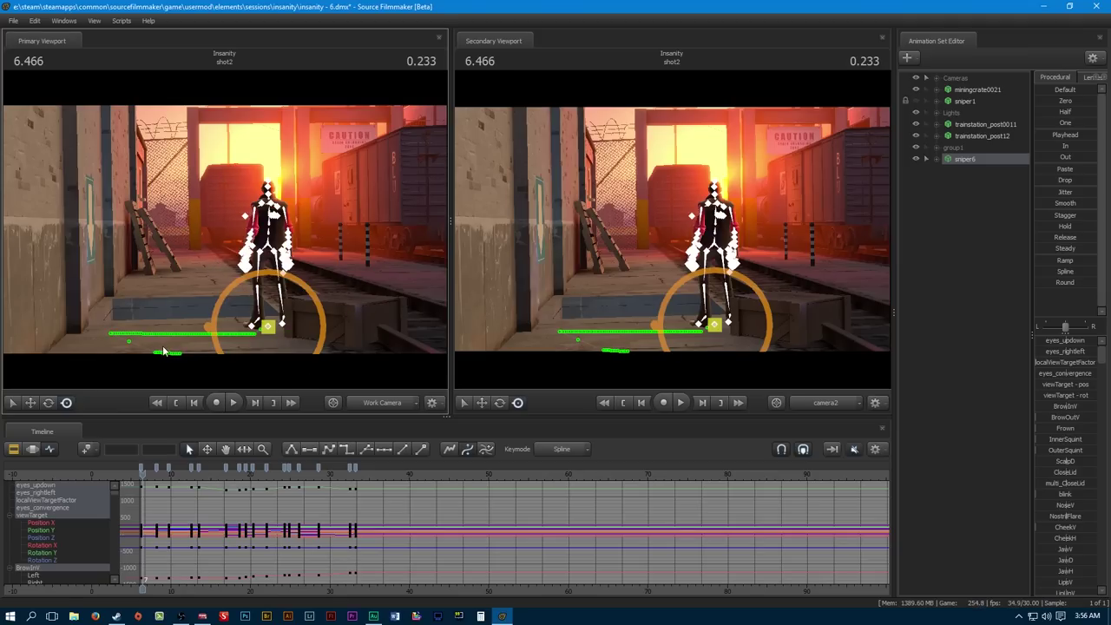
key(Home)
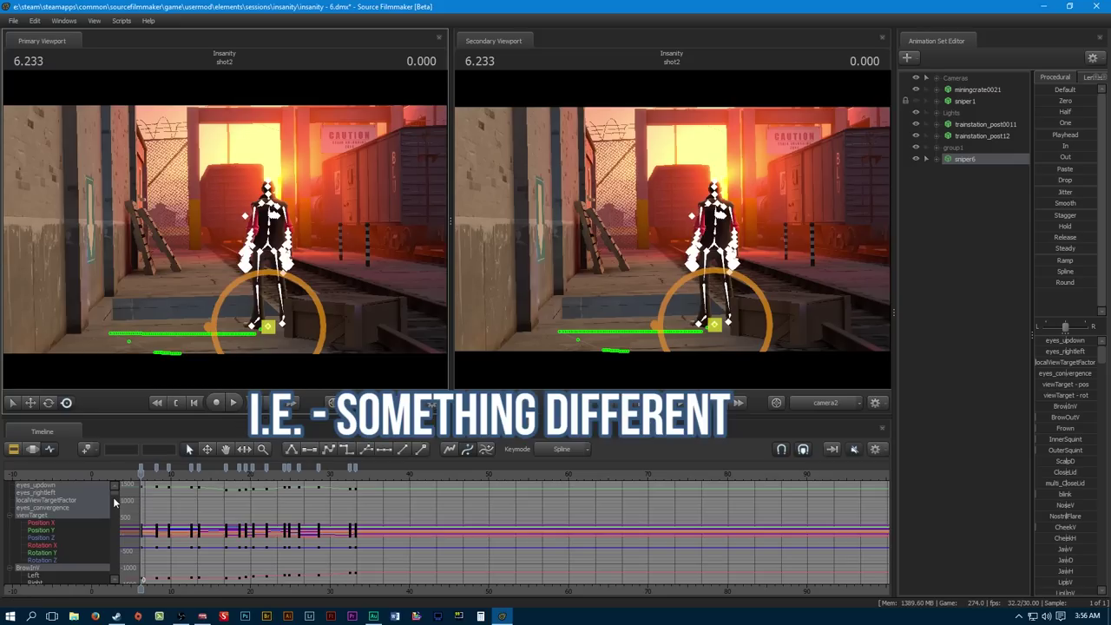
Turn off Enable Lighting in the viewport during playback so the rail yard renders unlit
click(233, 404)
right_click(302, 244)
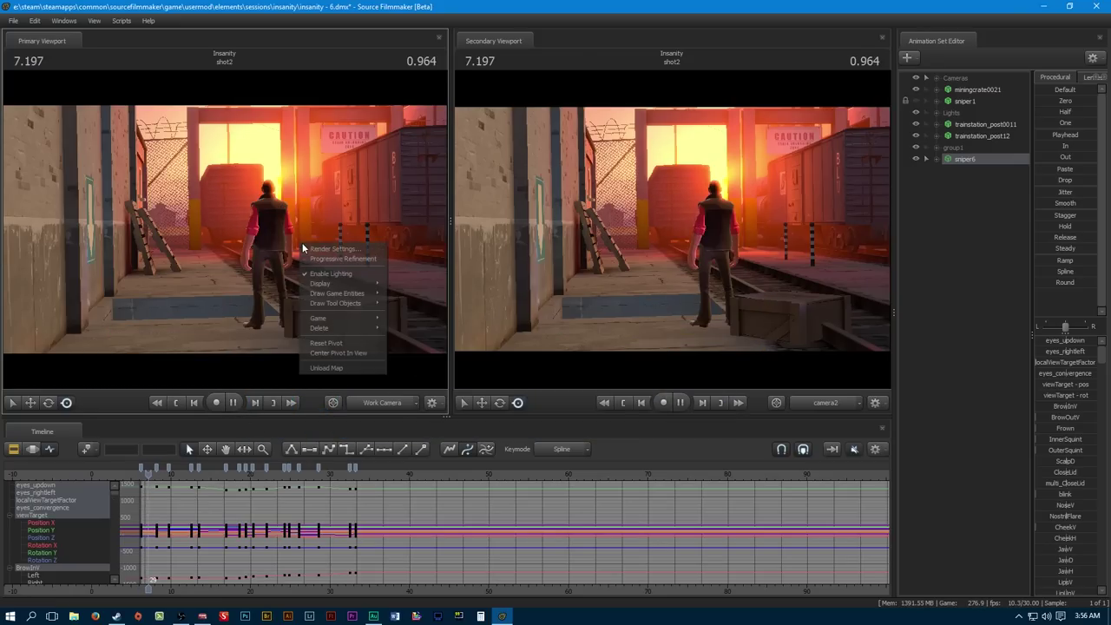
click(329, 270)
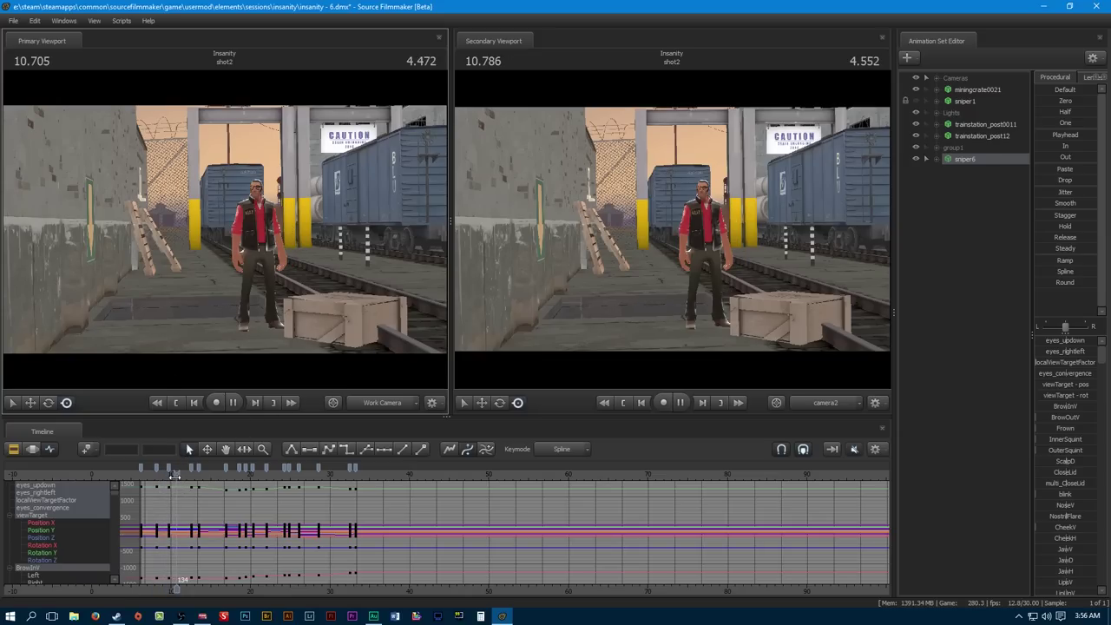
click(165, 475)
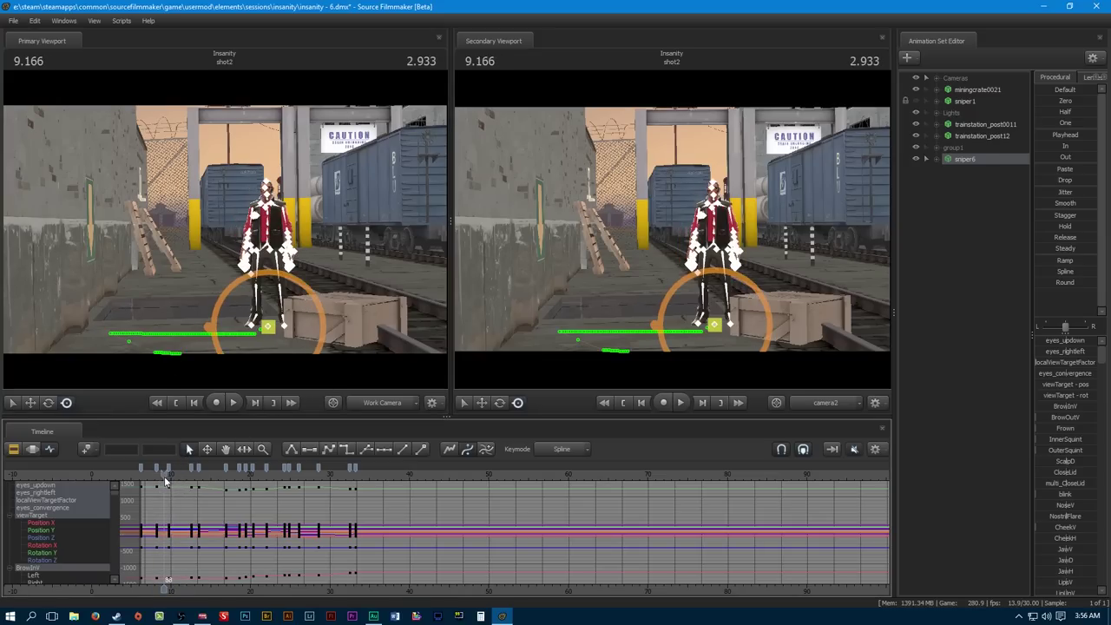
Scrub and play through the shot to review the Sniper's blocked poses
key(Up)
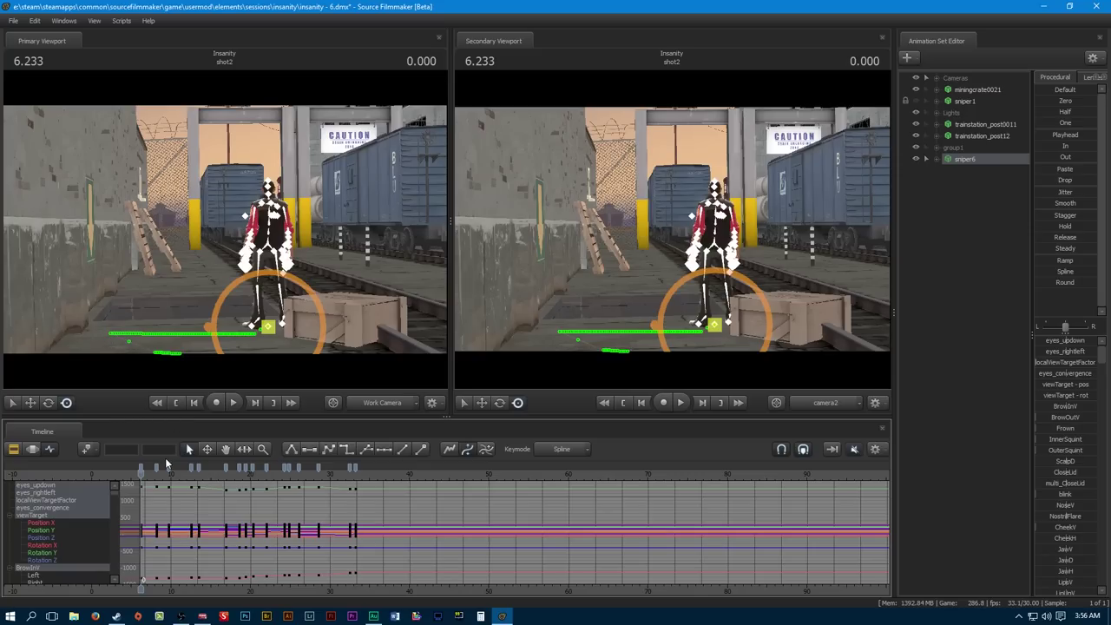
drag(141, 473, 169, 482)
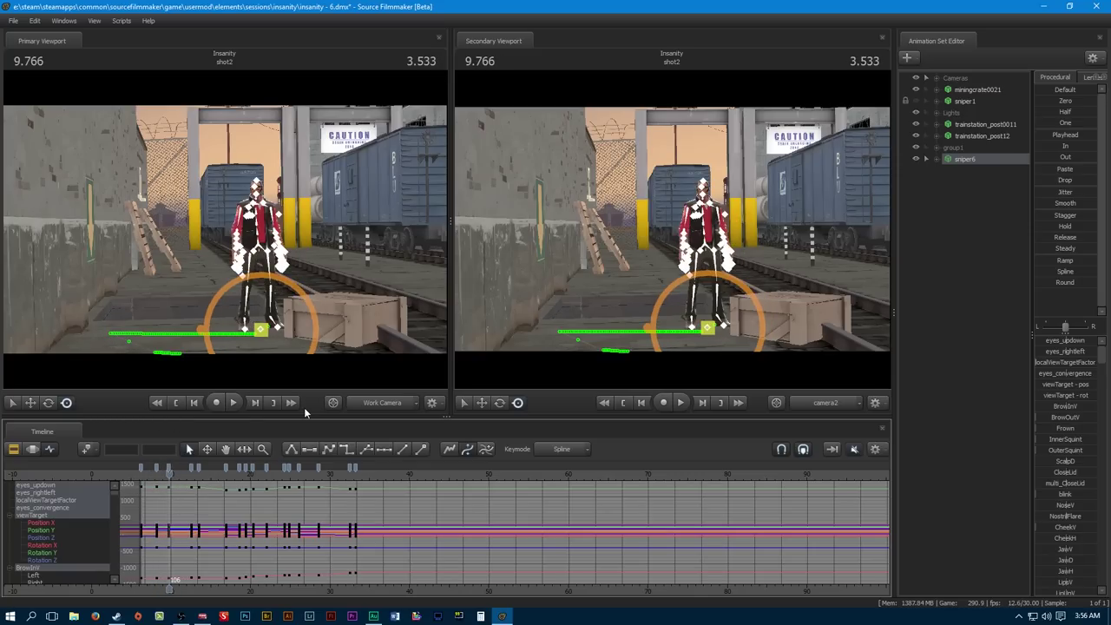
click(233, 402)
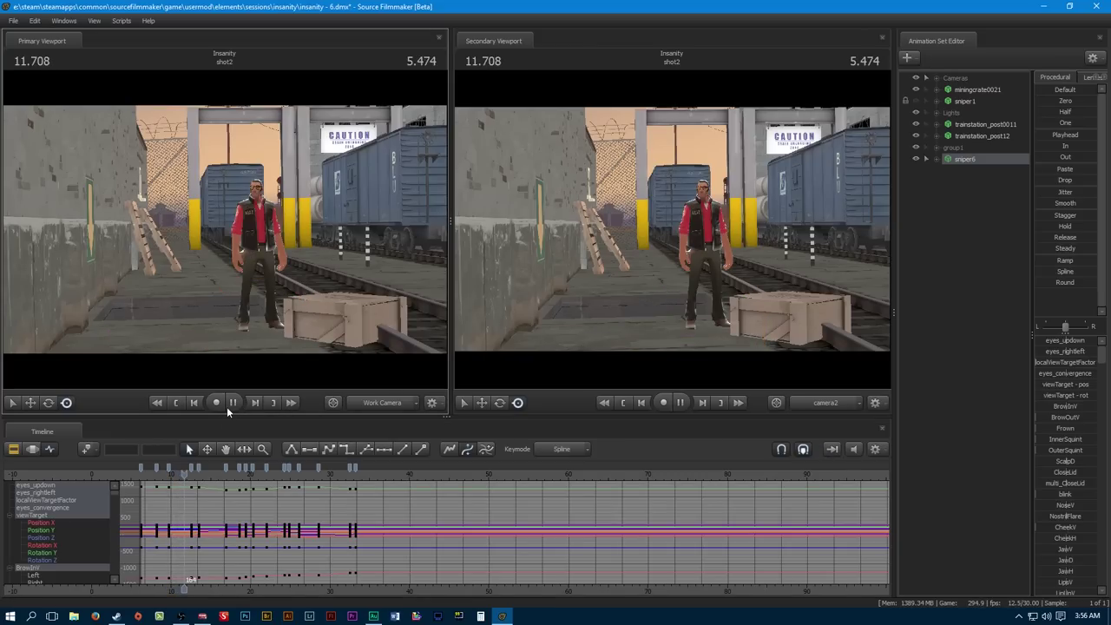
click(233, 403)
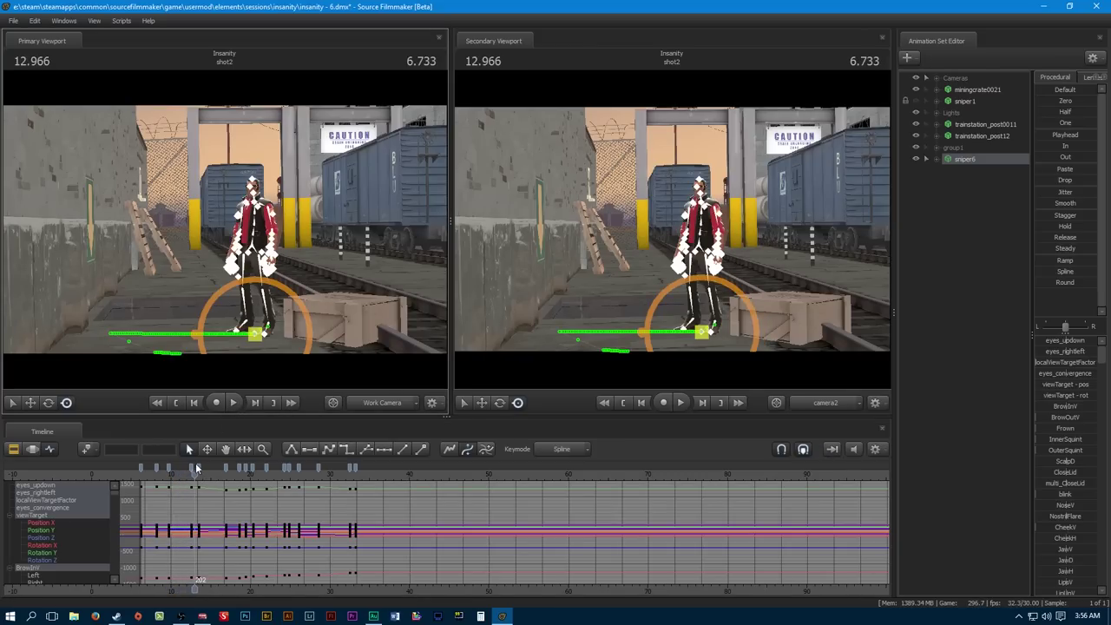
drag(196, 474, 193, 473)
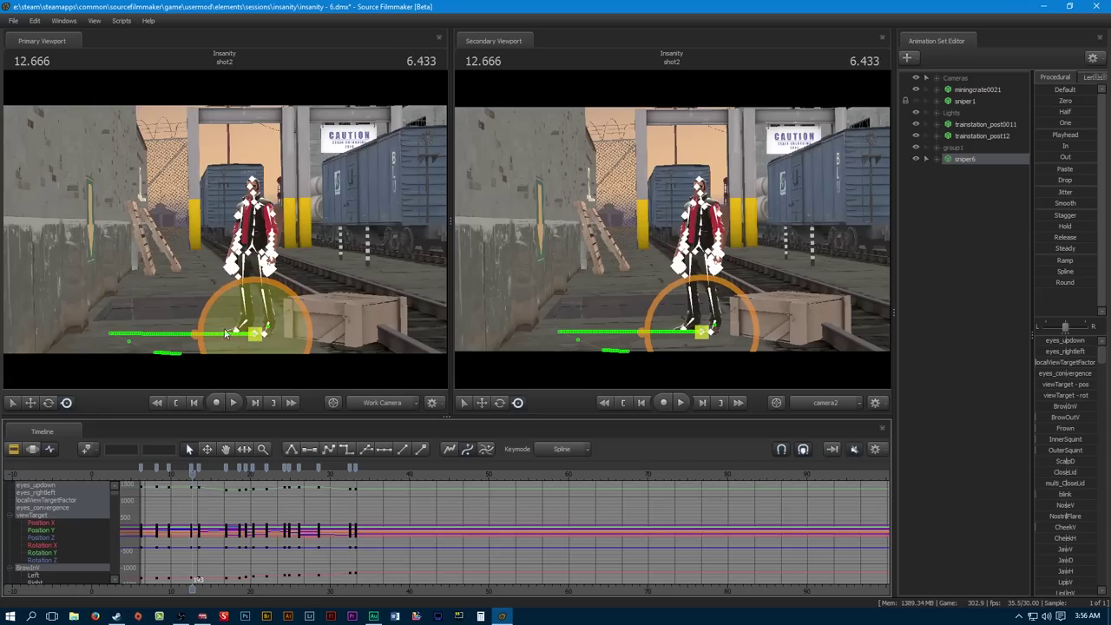
drag(194, 472, 140, 474)
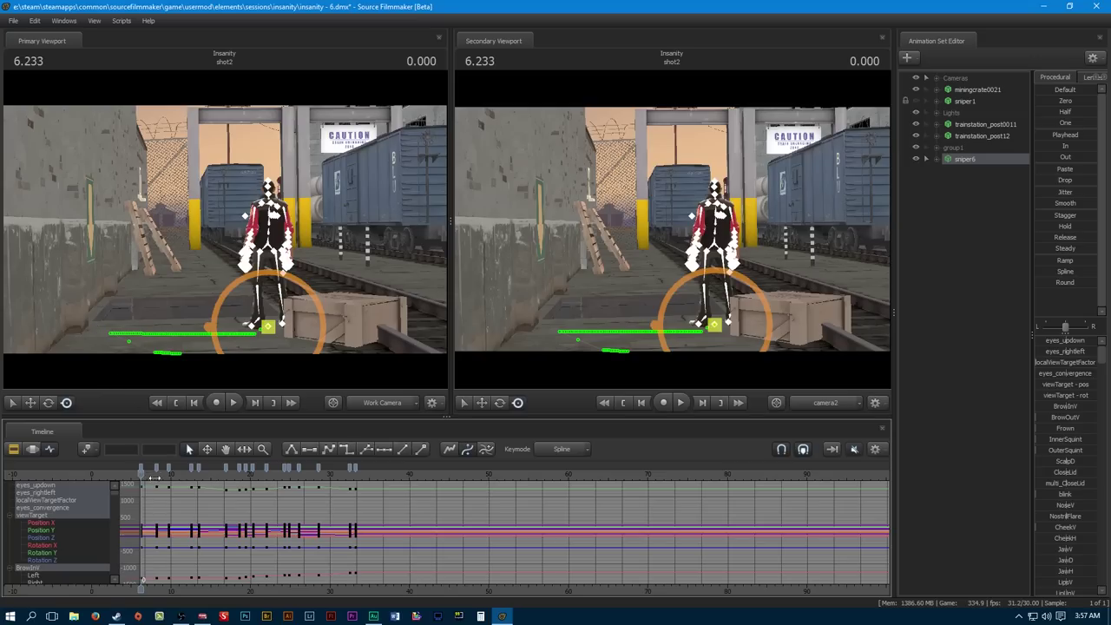
Select all of sniper6's keys and make them hold poses with stepped interpolation
drag(159, 478, 241, 488)
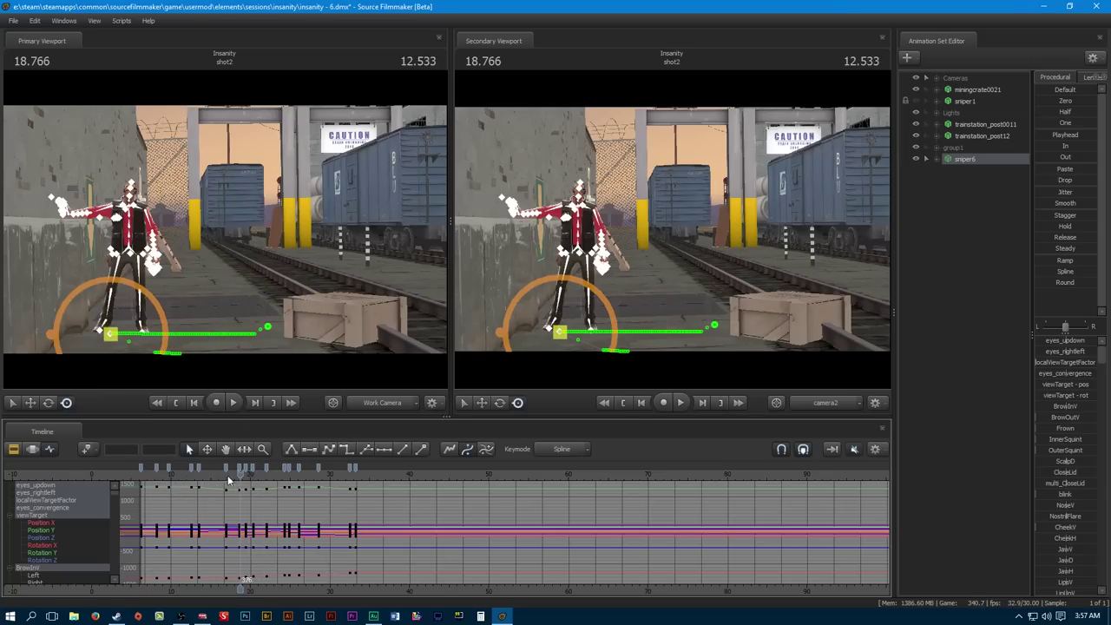
drag(241, 478, 214, 479)
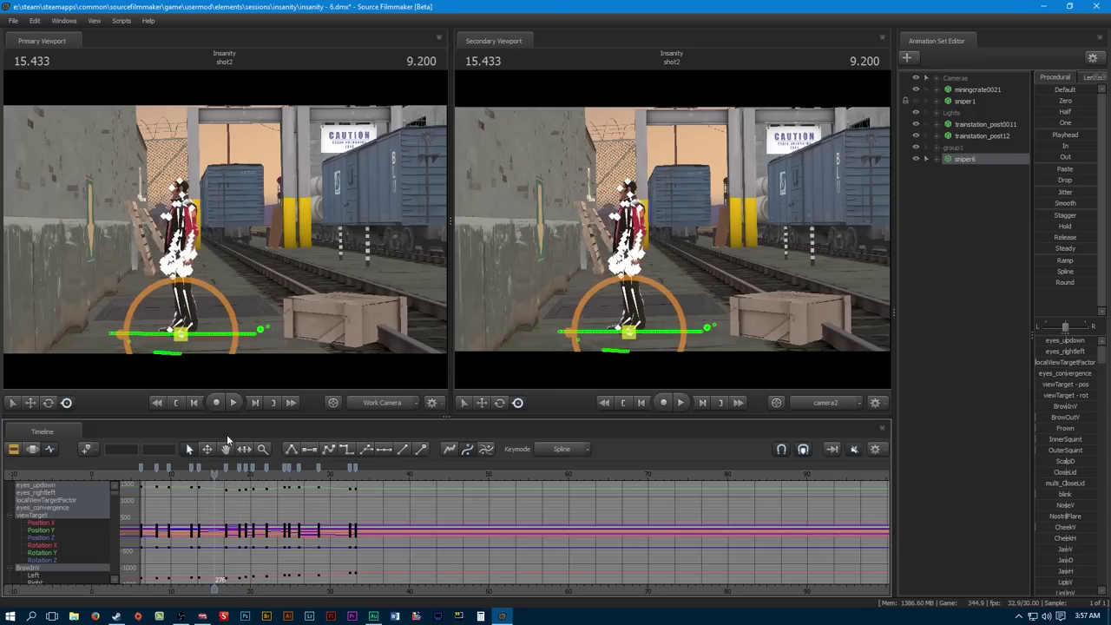
click(965, 160)
click(88, 448)
click(111, 530)
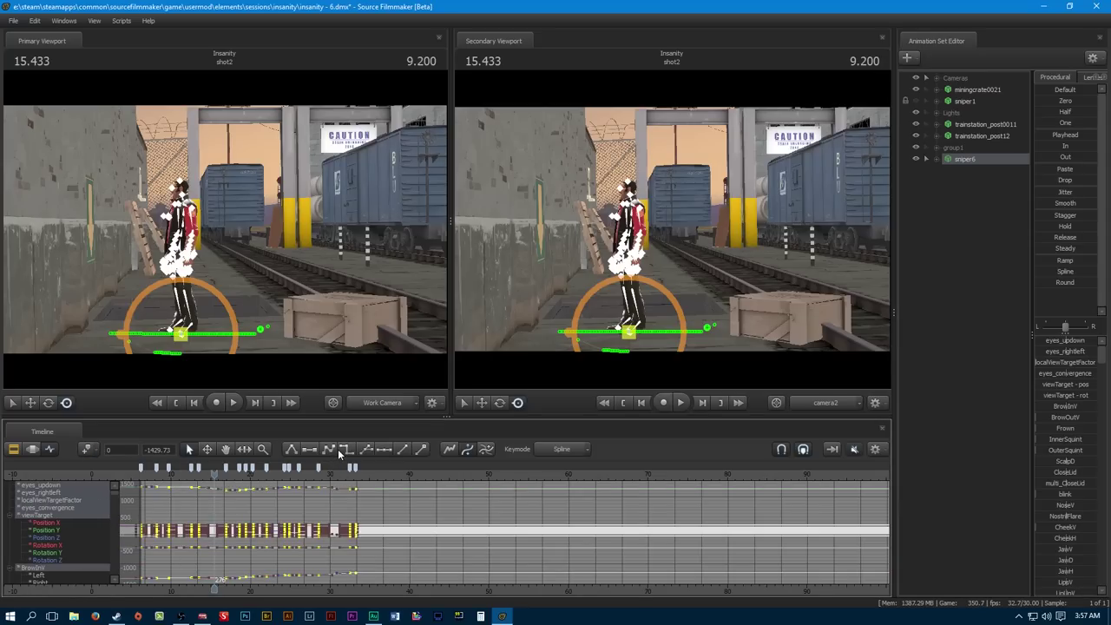
click(342, 450)
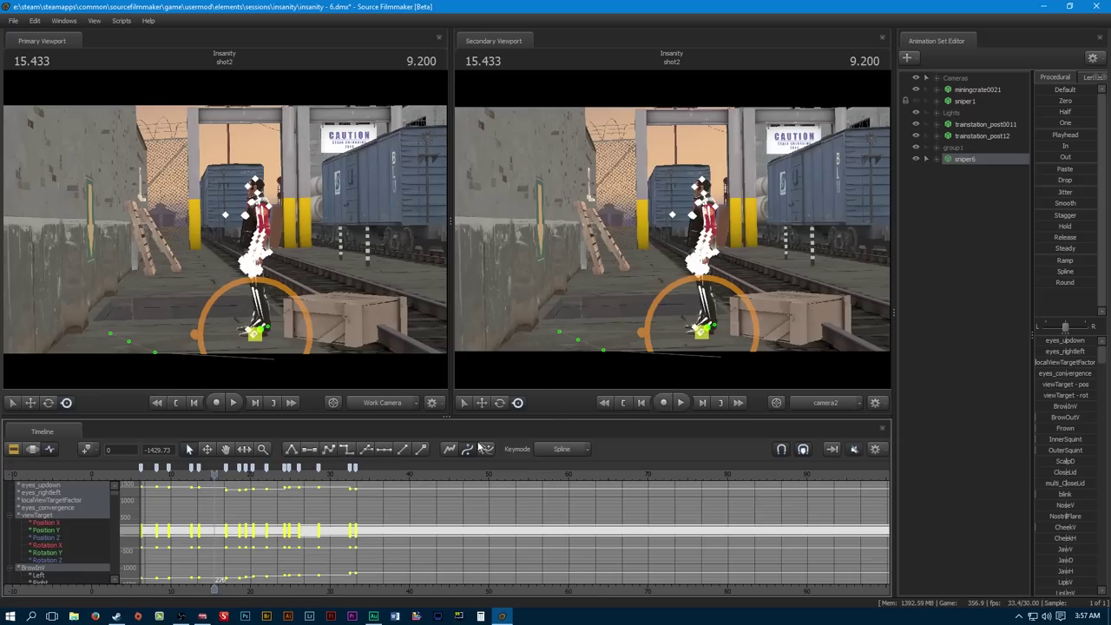
Set the Keymode for new keys to Stepped and scrub through the poses
click(562, 448)
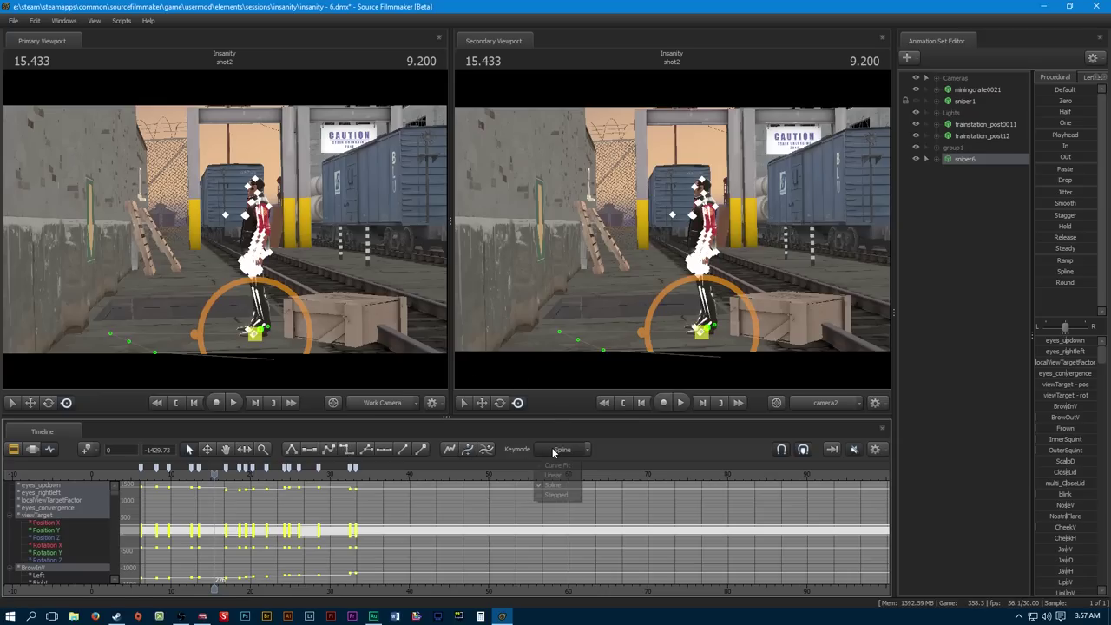
click(557, 494)
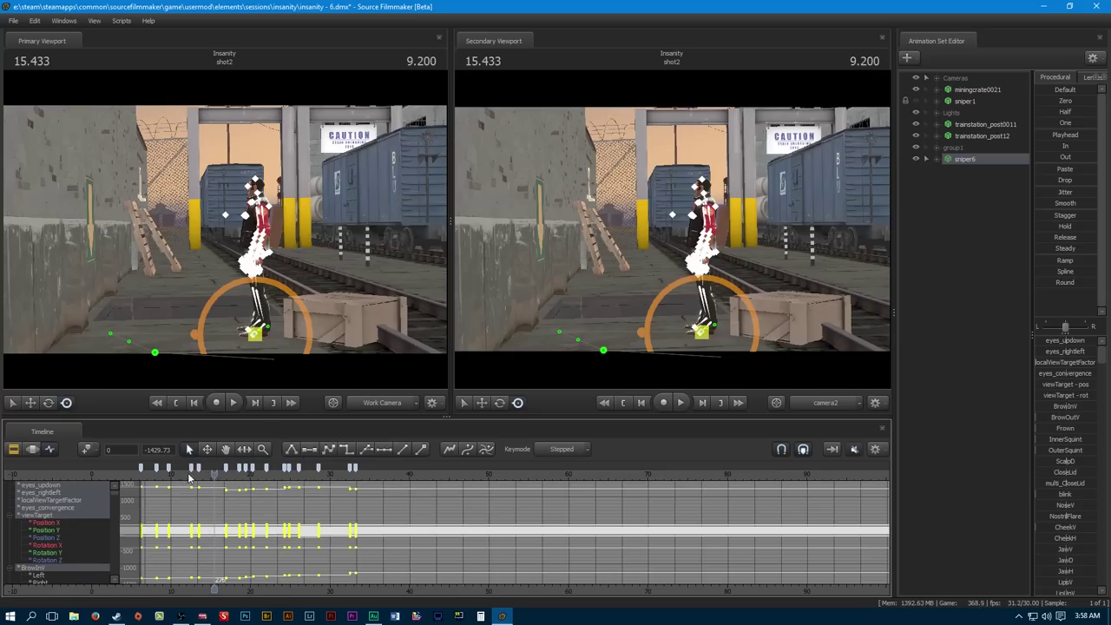
drag(192, 478, 198, 473)
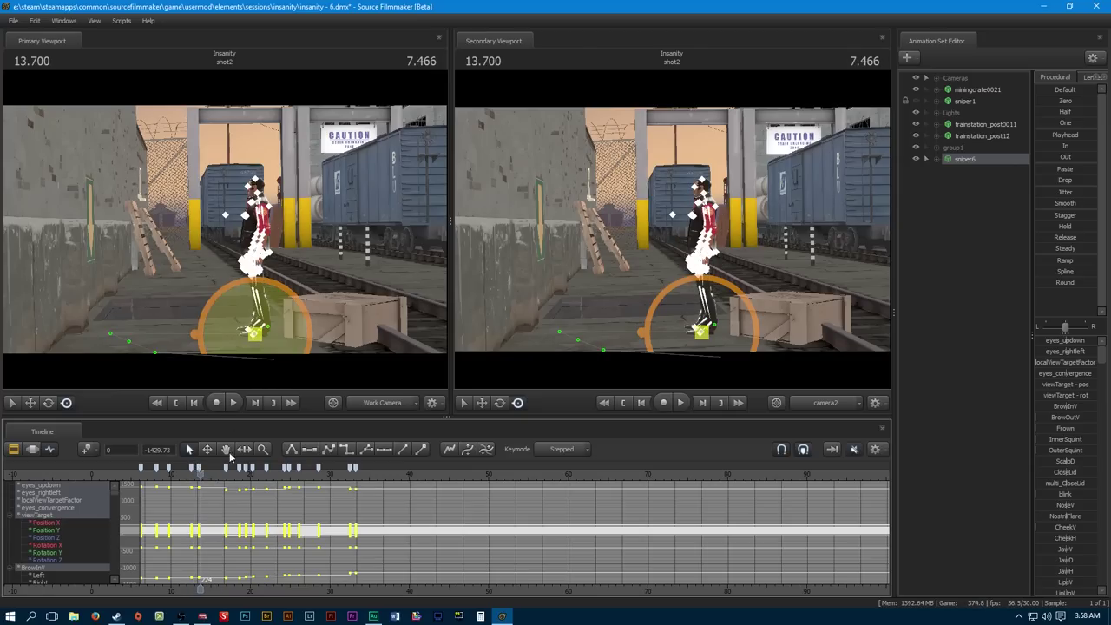
mouse_move(200, 473)
mouse_down()
mouse_move(227, 474)
mouse_move(200, 474)
mouse_move(211, 474)
mouse_up()
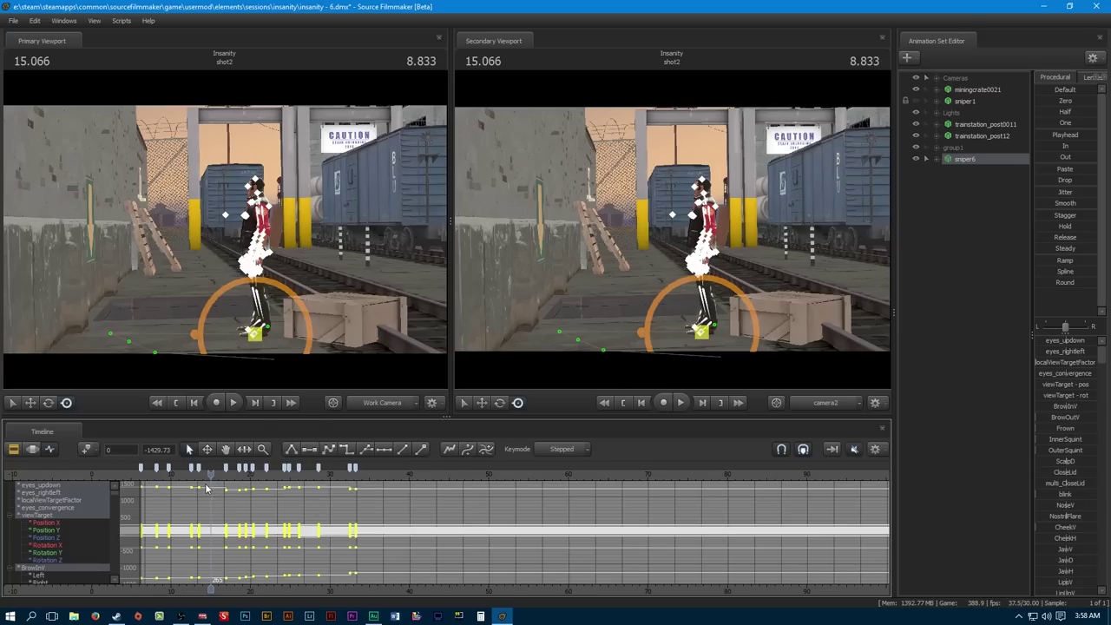
mouse_move(208, 477)
mouse_down()
mouse_move(159, 477)
mouse_move(230, 478)
mouse_move(221, 491)
mouse_up()
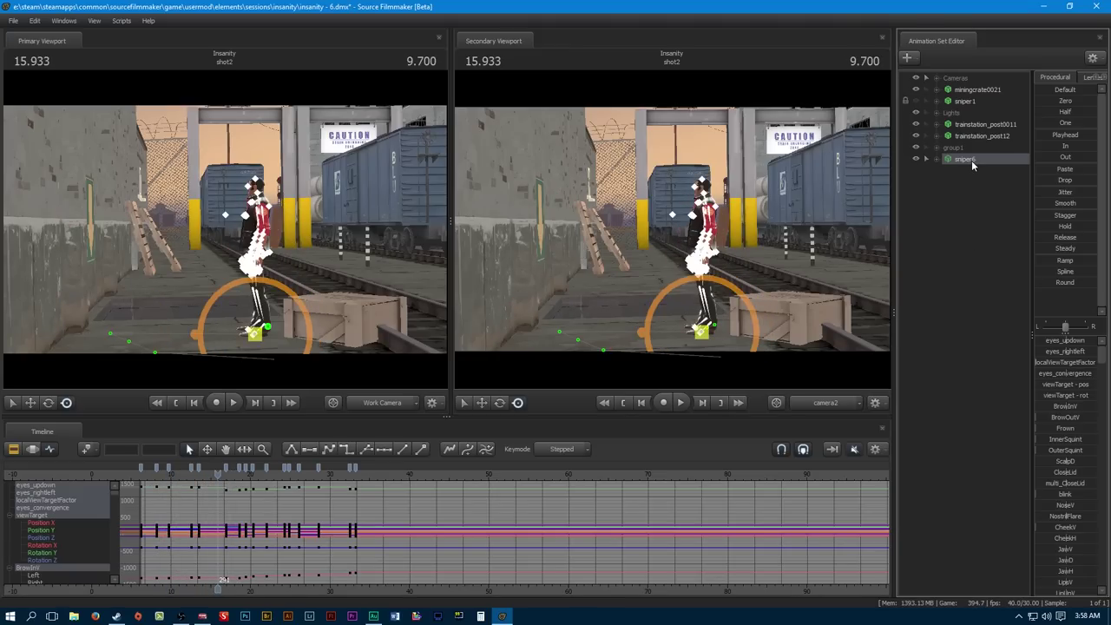
click(99, 454)
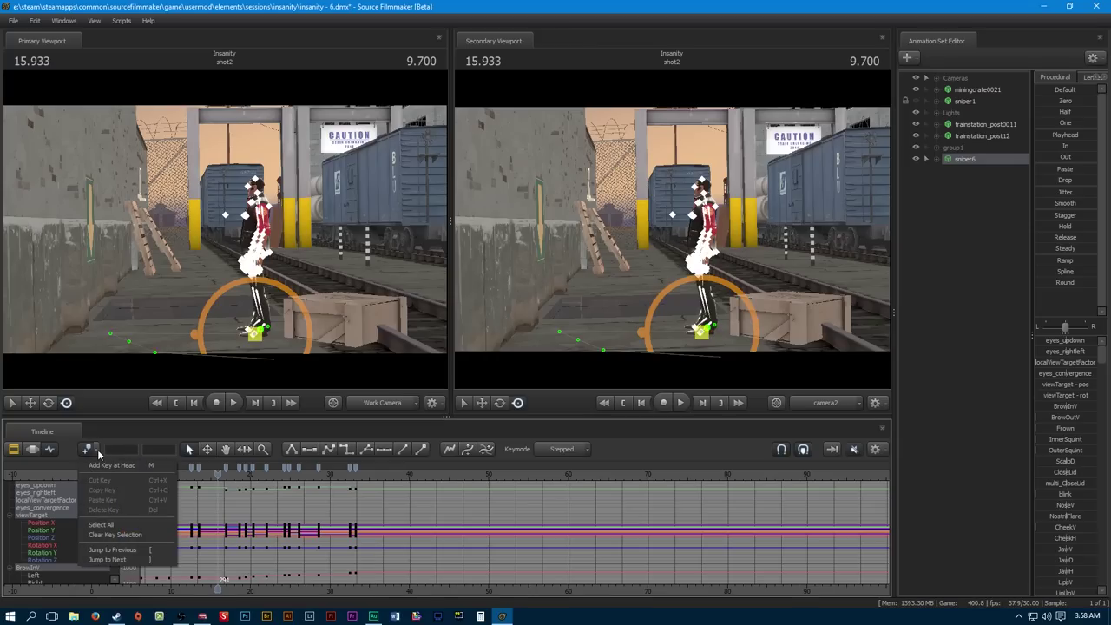
drag(211, 475, 182, 475)
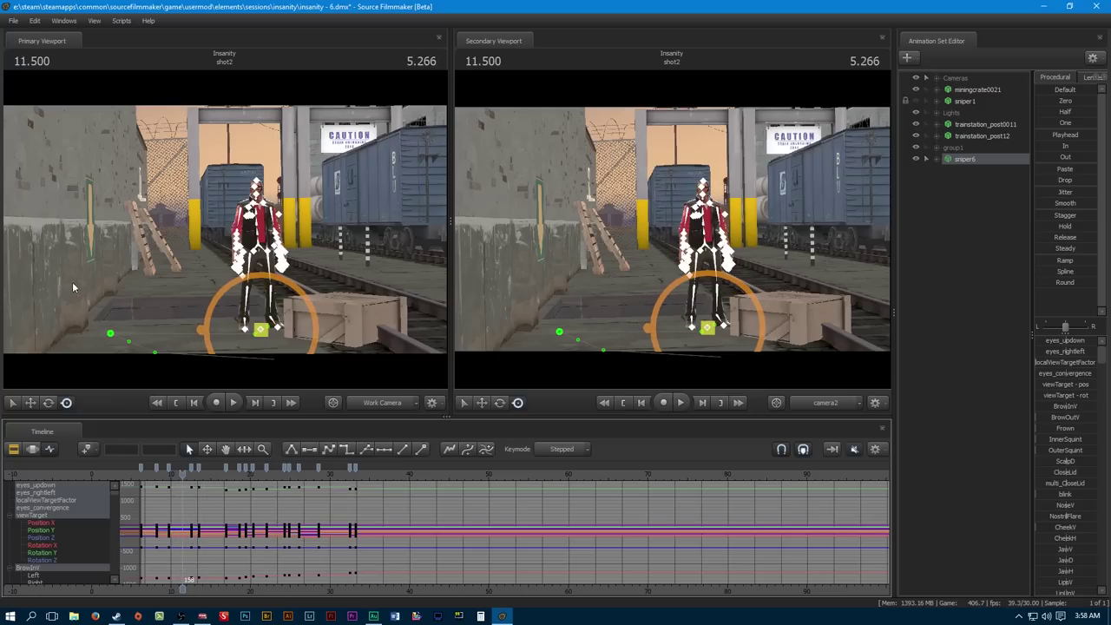
Copy the sniper6 animation set and paste it as sniper7, then select it
right_click(961, 160)
click(966, 179)
right_click(966, 182)
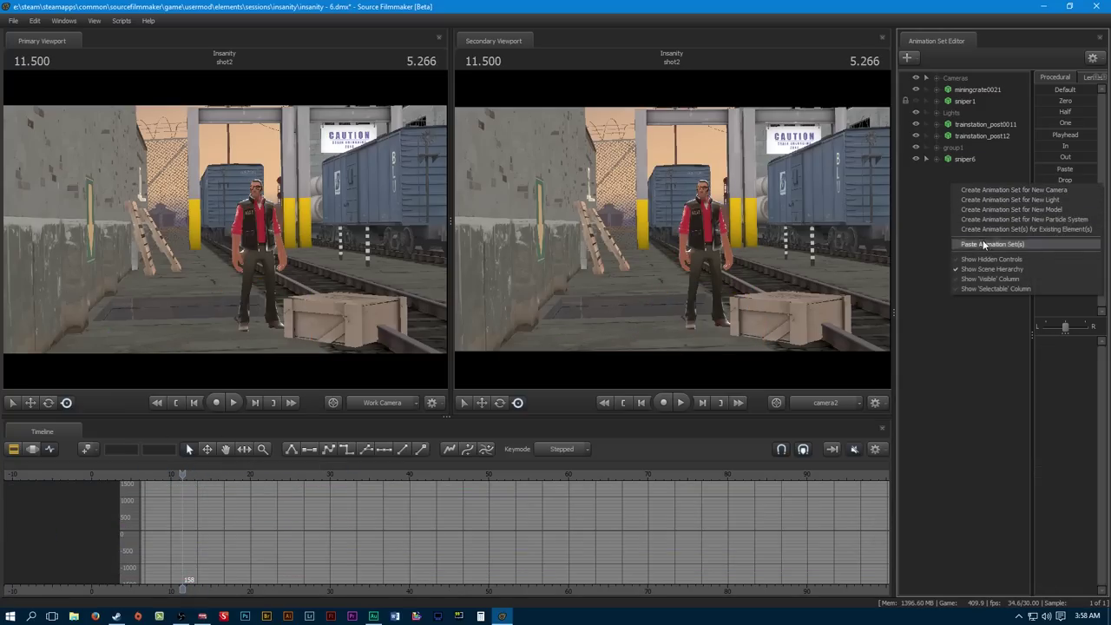
click(982, 238)
click(933, 172)
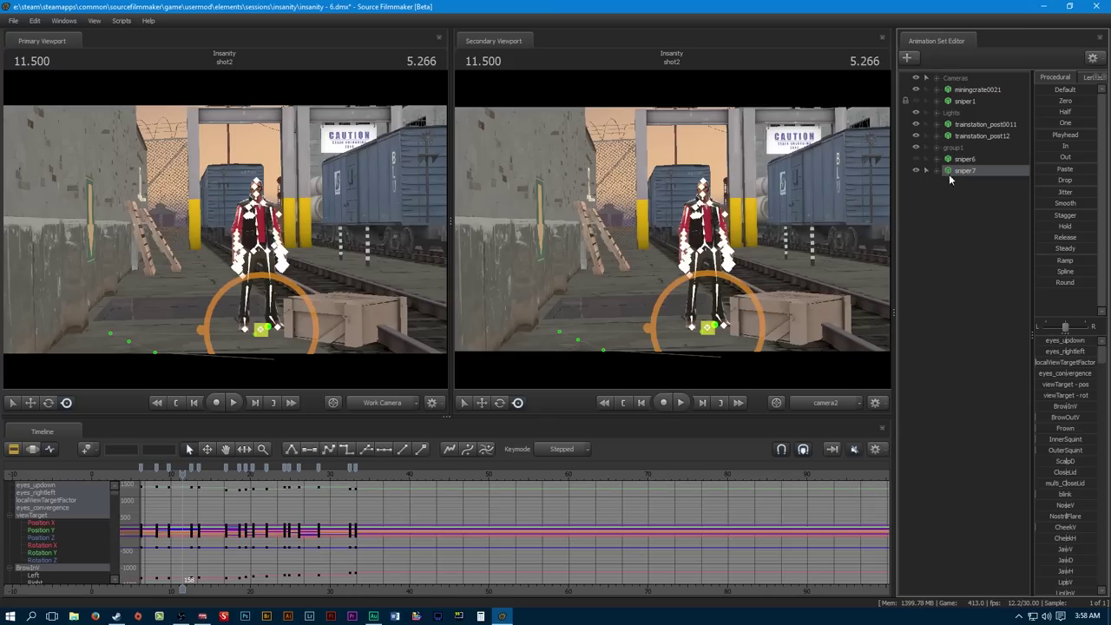
Delete sniper7's earliest keys and scrub forward to review its pose
mouse_move(181, 473)
mouse_down()
mouse_move(203, 476)
mouse_move(176, 475)
mouse_up()
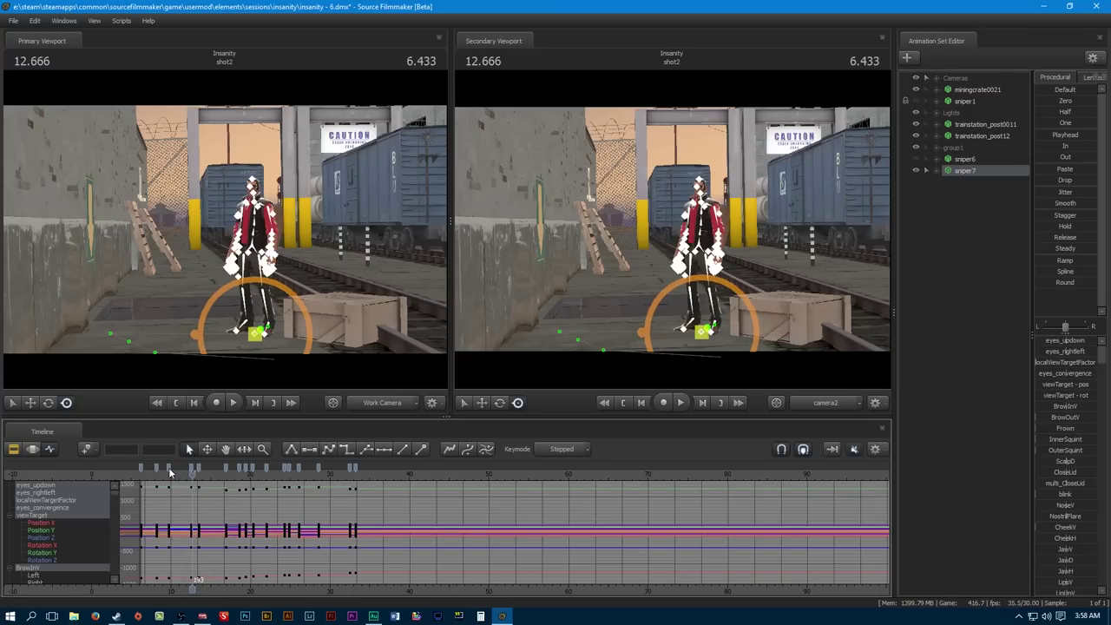
right_click(139, 467)
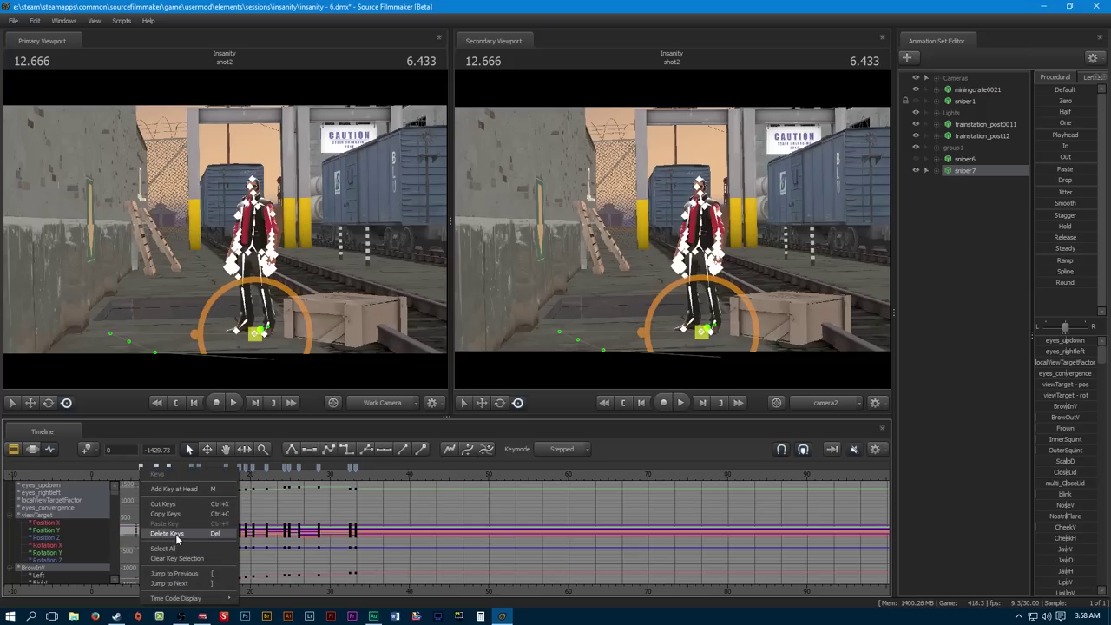
click(176, 539)
drag(191, 478, 222, 473)
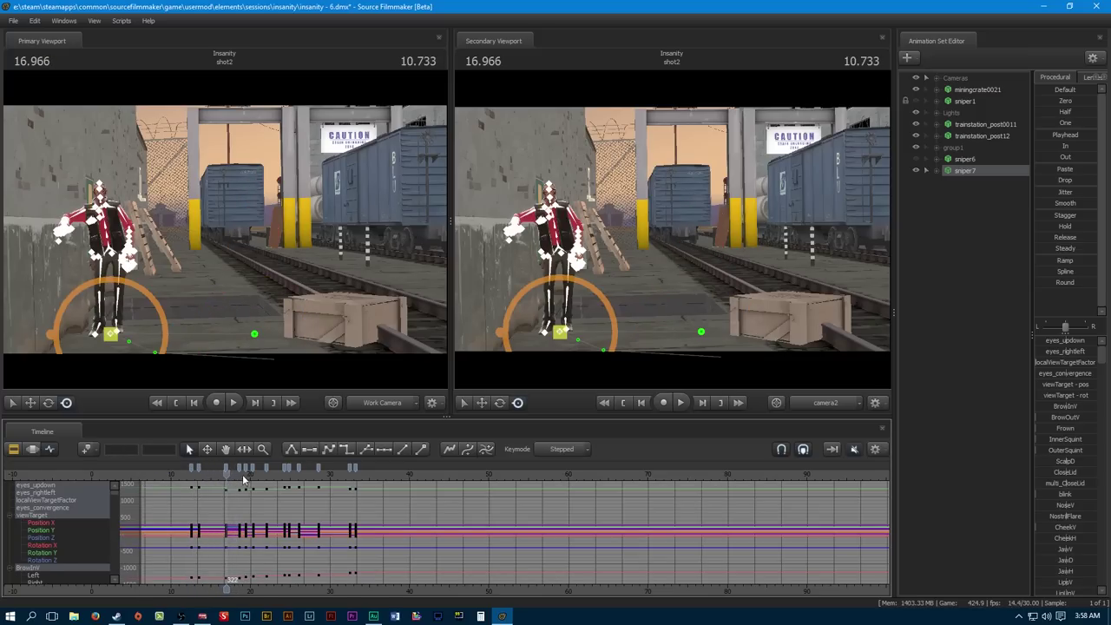
Select and delete all of sniper7's keys after the current time
right_click(354, 468)
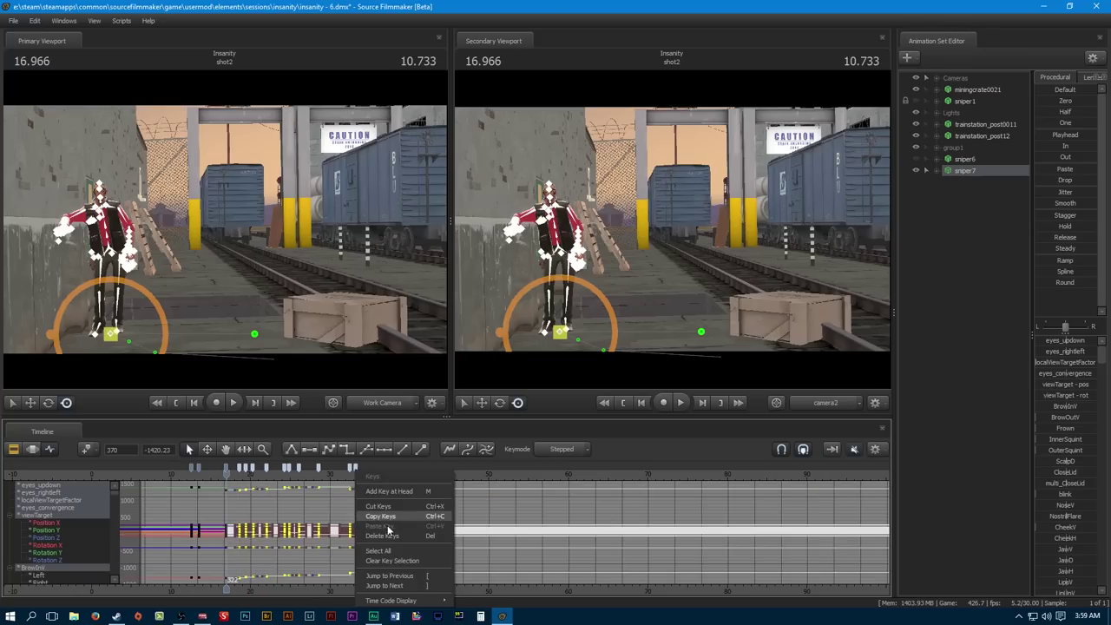
click(395, 538)
key(Delete)
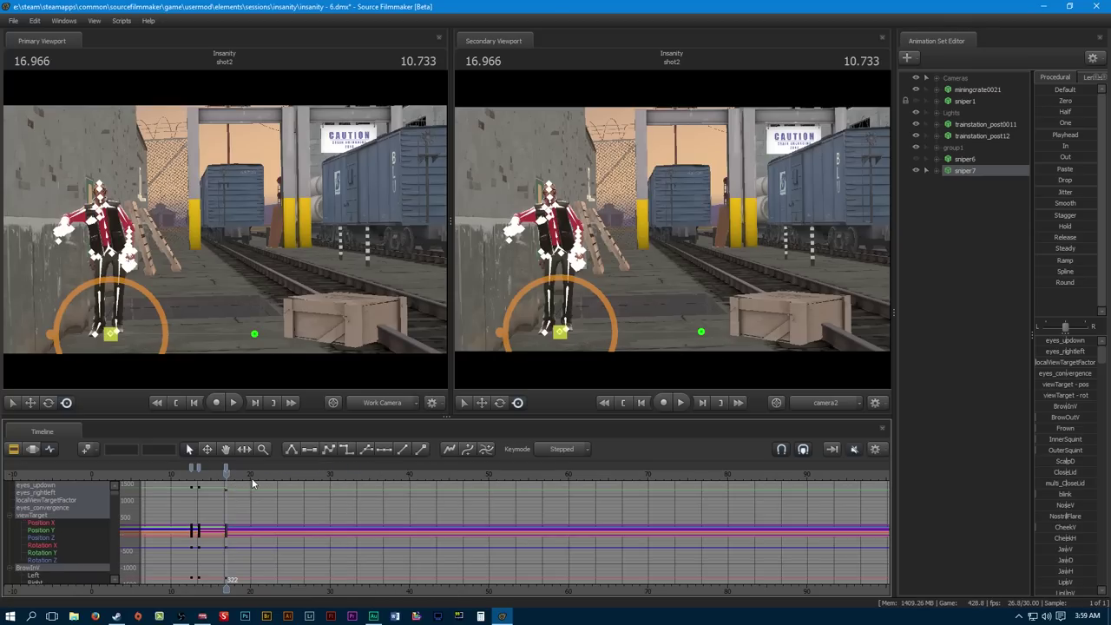
drag(224, 474, 179, 474)
Play back sniper7's trimmed poses, select all its keys, and pick its root control
key(ctrl+a)
key(space)
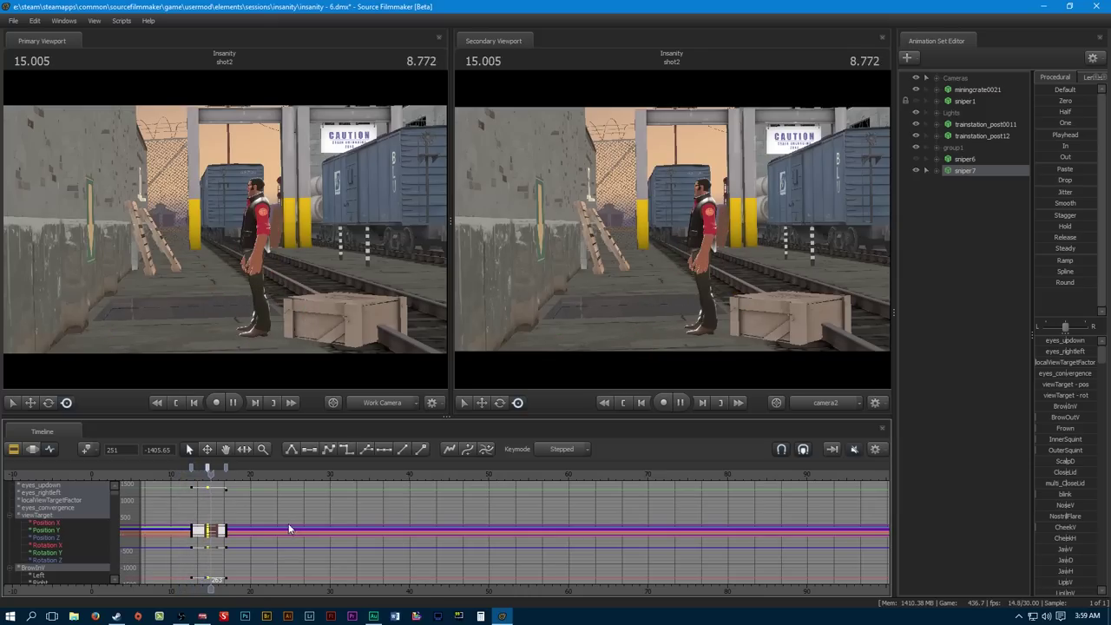
right_click(207, 469)
click(230, 535)
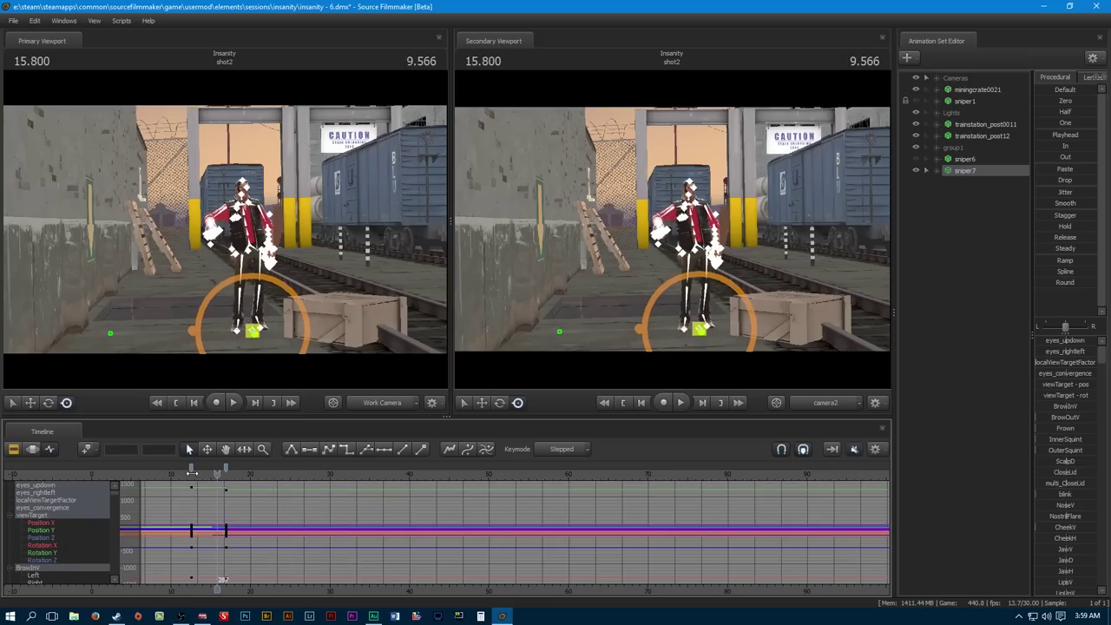
drag(192, 473, 222, 477)
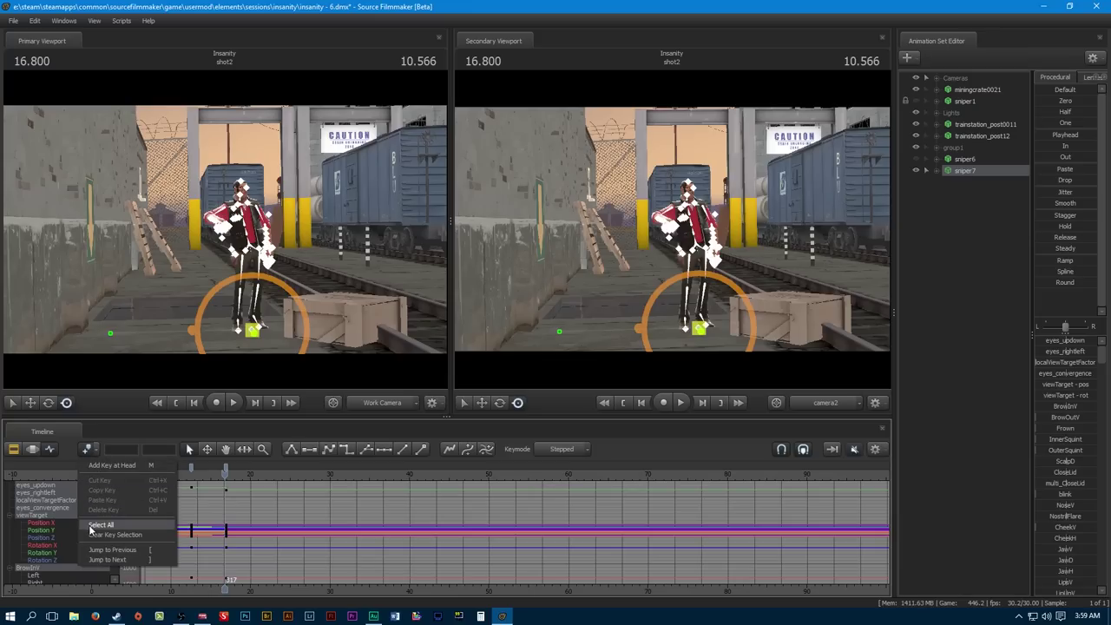
click(88, 524)
mouse_move(226, 475)
mouse_down()
mouse_move(195, 476)
mouse_move(230, 485)
mouse_move(209, 485)
mouse_up()
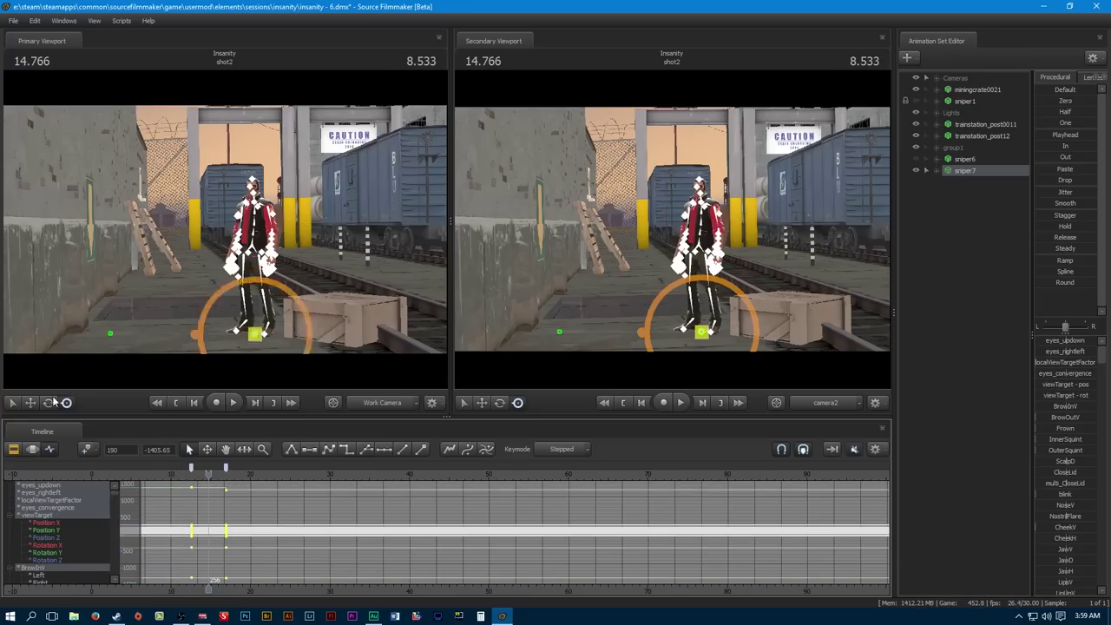
click(254, 335)
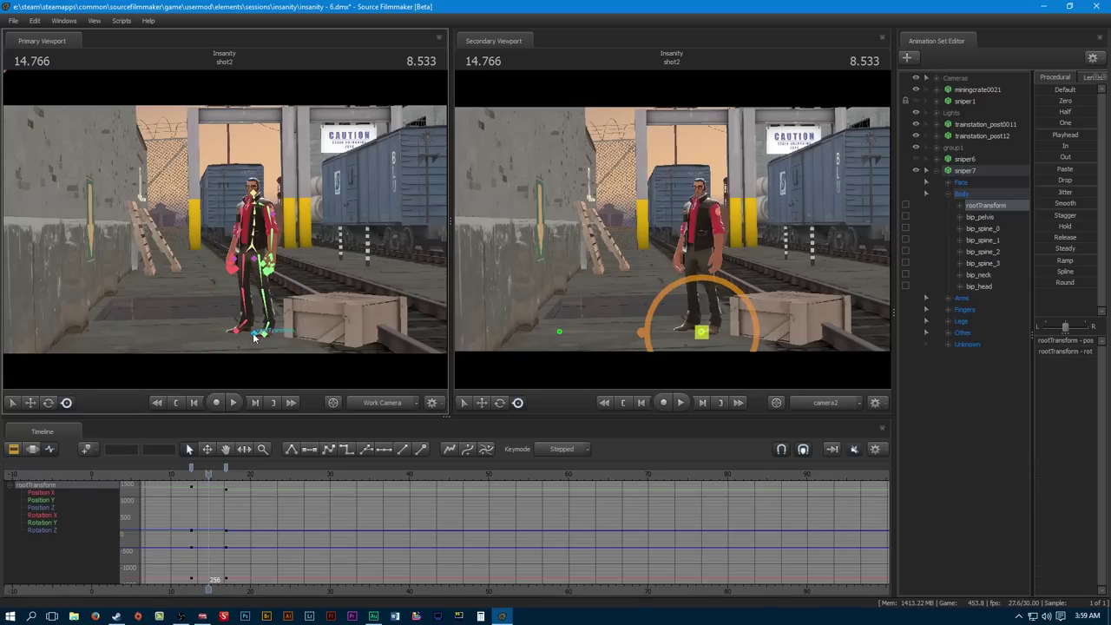
Move sniper7's root left near the ladder, turn it sideways, and play back to check
click(30, 401)
drag(296, 339, 228, 342)
click(49, 402)
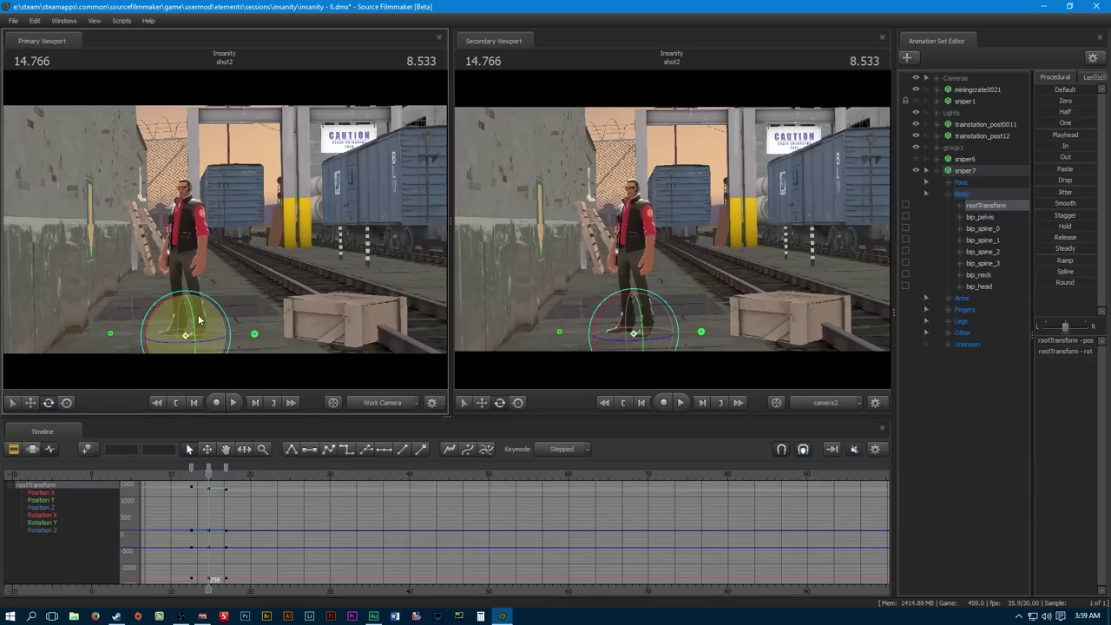
drag(198, 317, 174, 339)
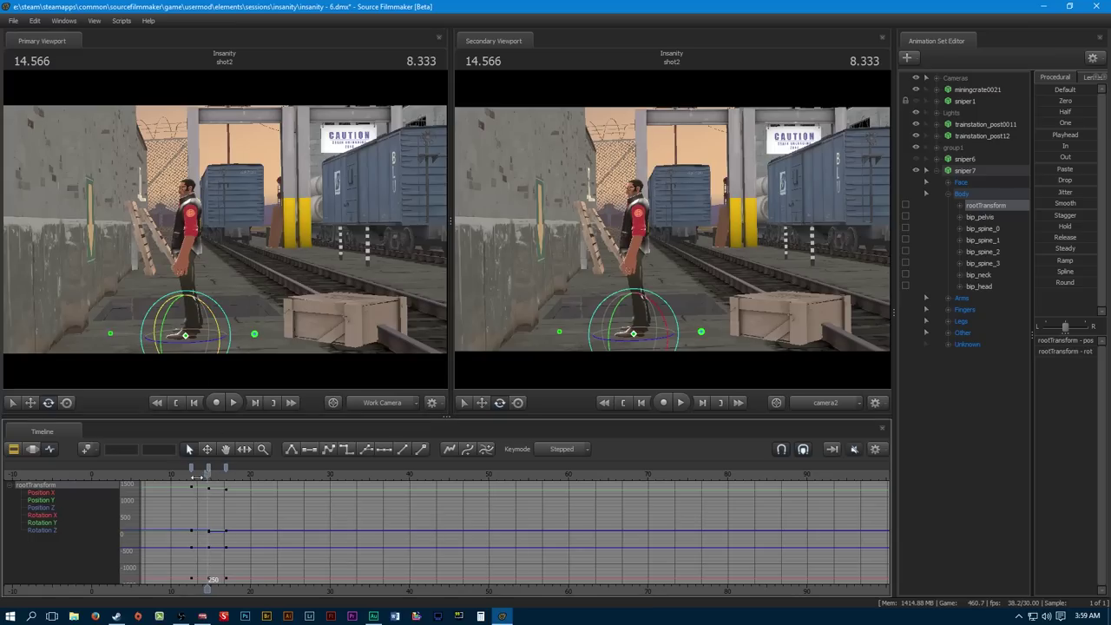
key(space)
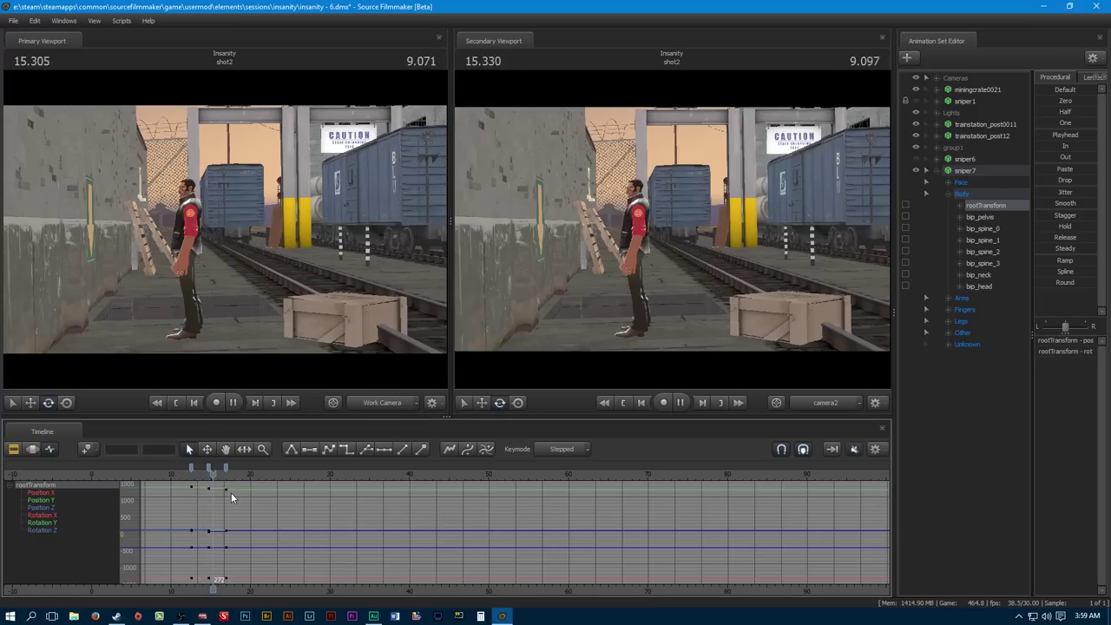
key(space)
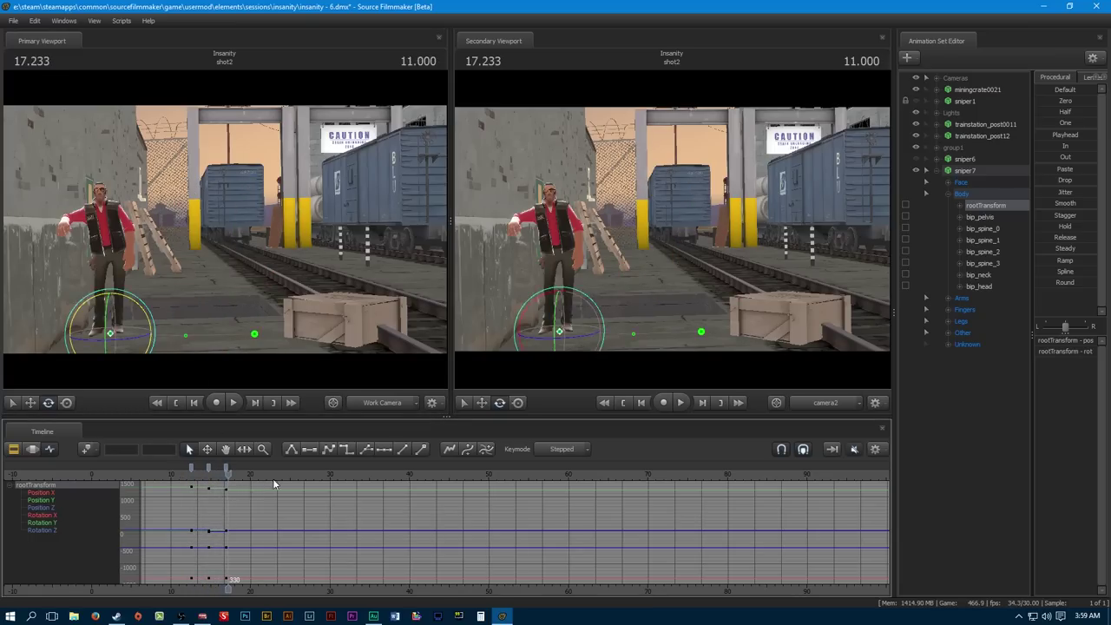
Select sniper7, zoom the timeline on its key poses, select all keys, and park at 13.633
click(970, 172)
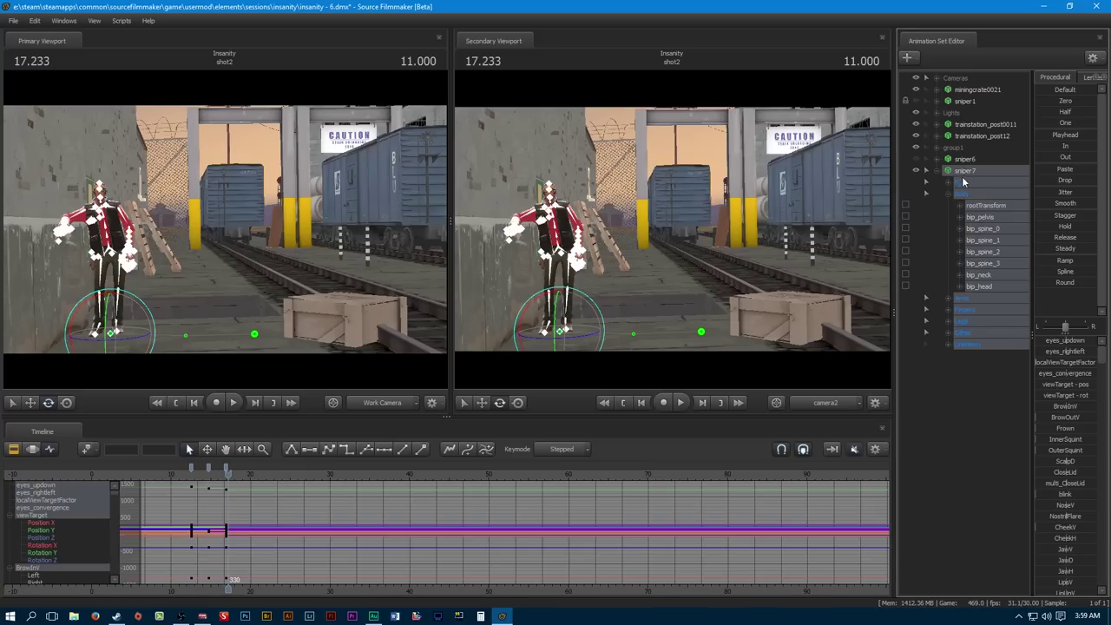
drag(231, 472, 202, 483)
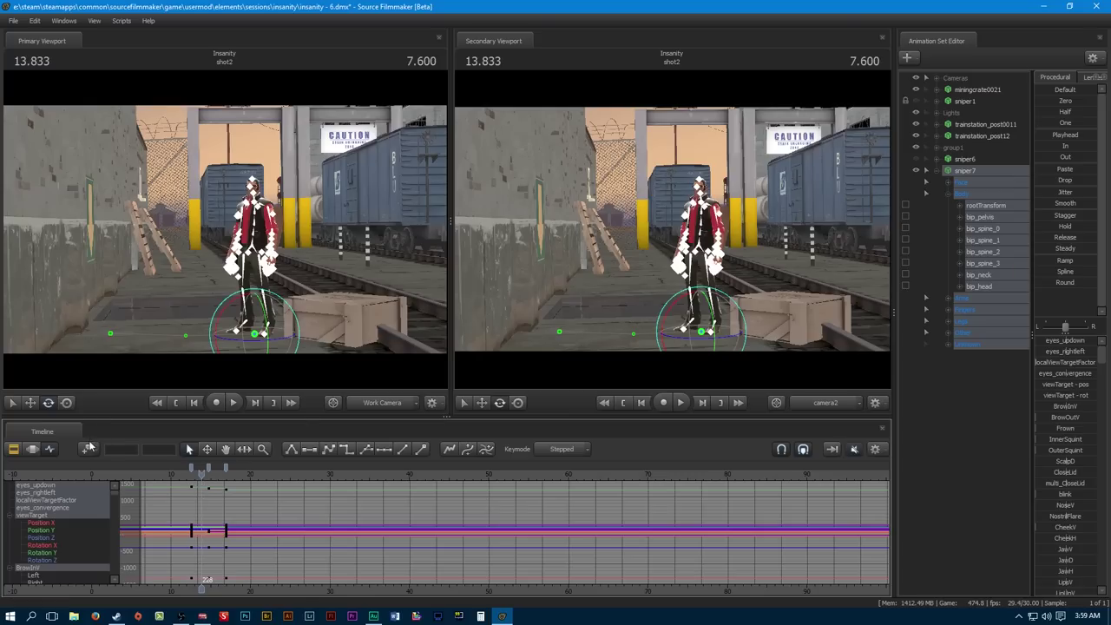
scroll(204, 475, up, 4)
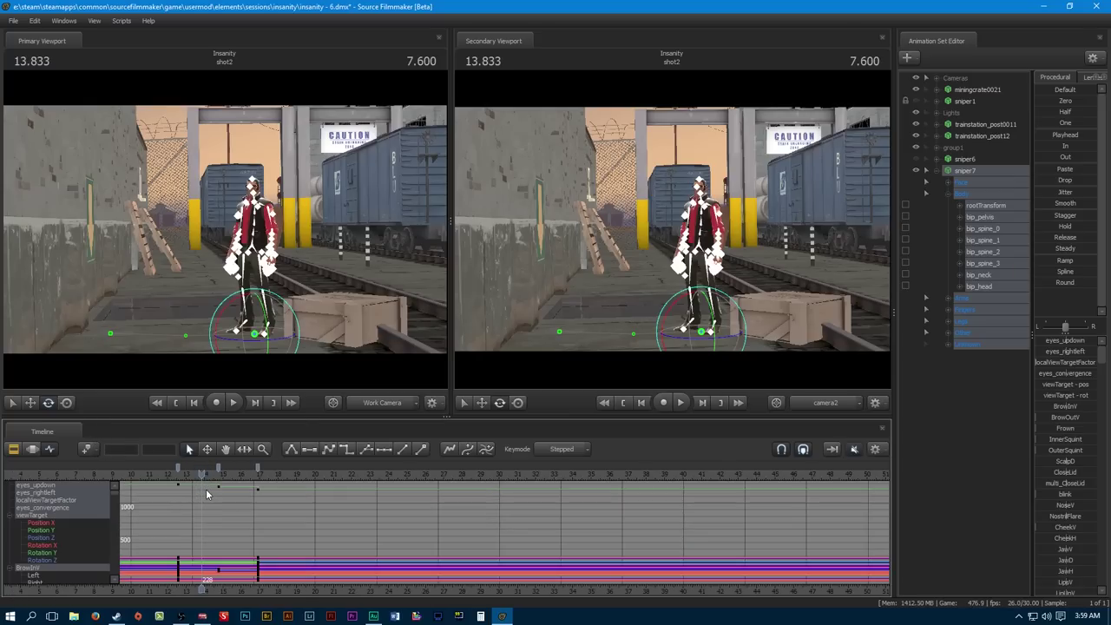
mouse_move(209, 474)
mouse_down()
mouse_move(169, 474)
mouse_move(199, 474)
mouse_up()
click(98, 450)
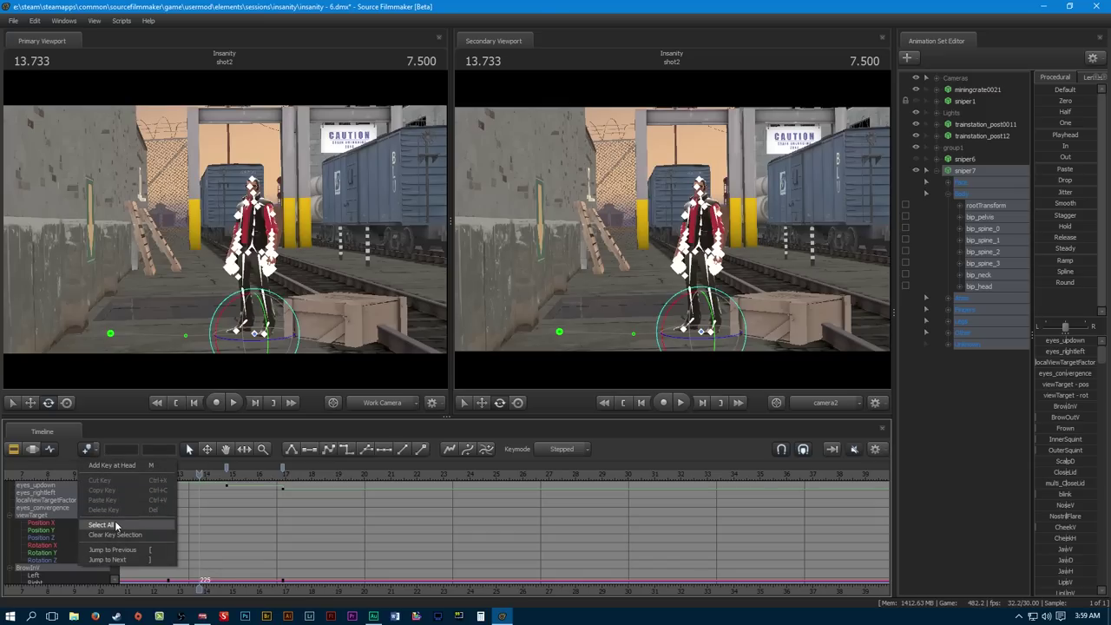
click(130, 523)
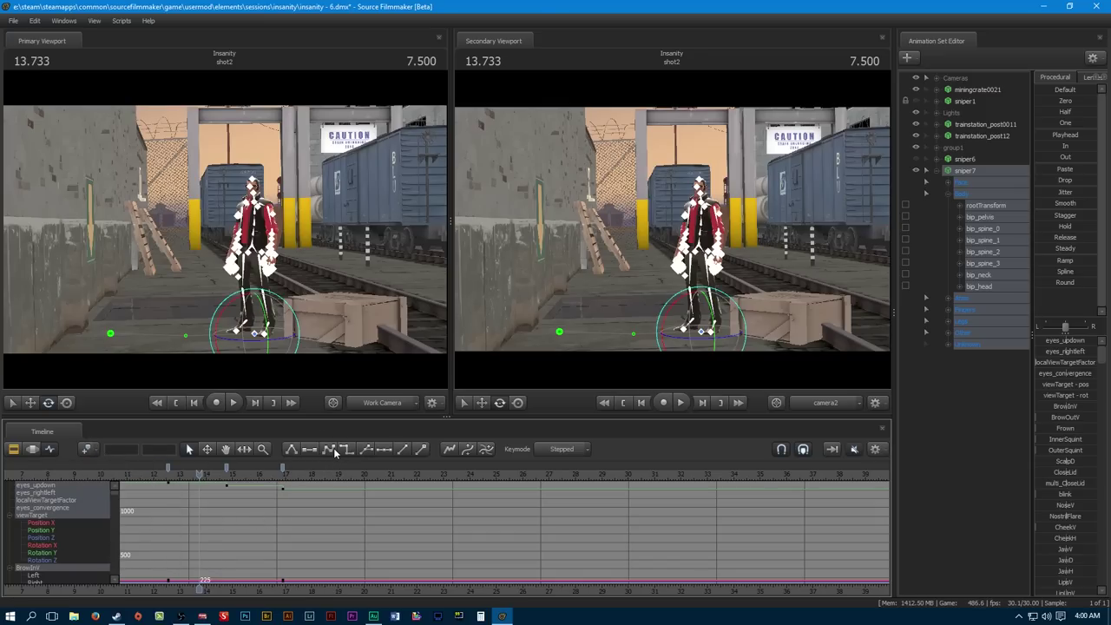
click(167, 468)
click(92, 449)
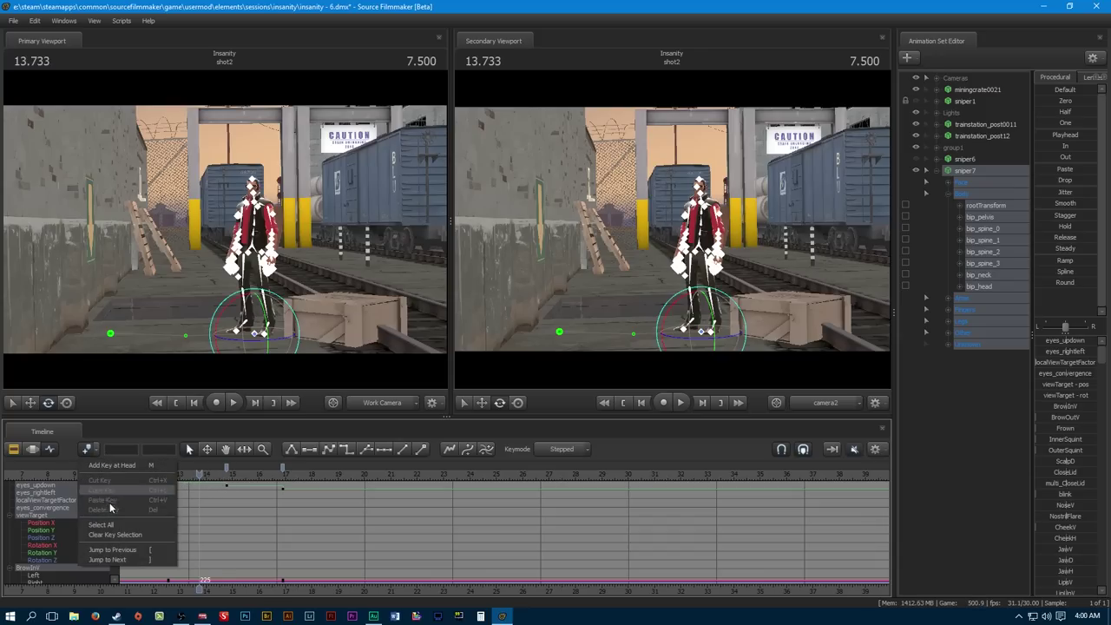
click(199, 588)
drag(199, 589, 227, 589)
drag(260, 475, 255, 478)
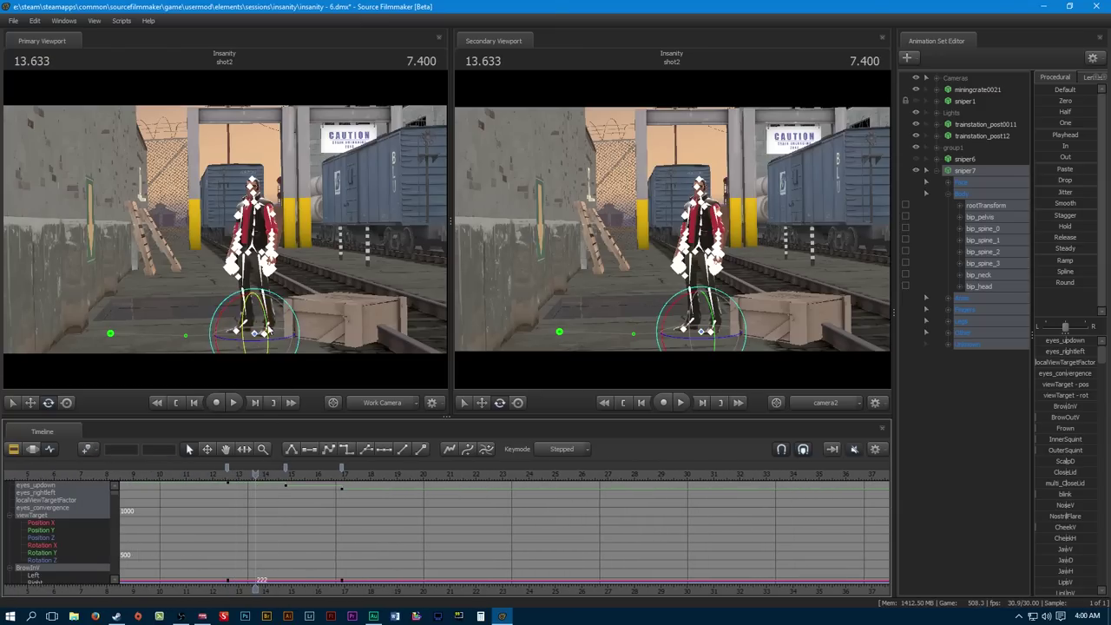
Try sliding sniper7's root sideways along X, then undo the move
click(30, 404)
click(257, 337)
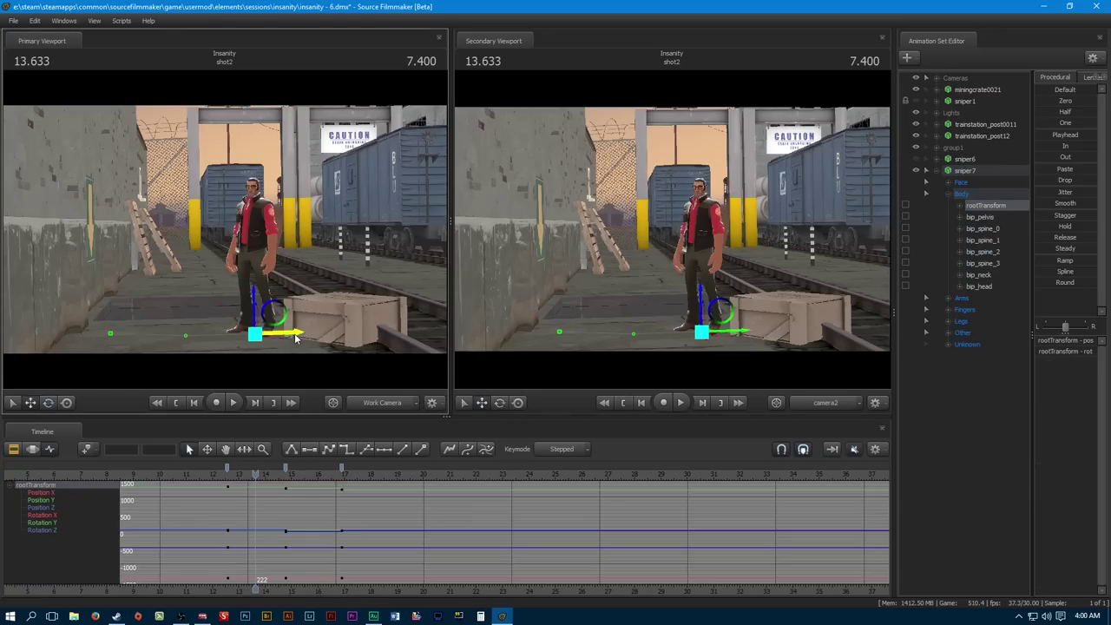
drag(293, 335, 260, 339)
key(ctrl)
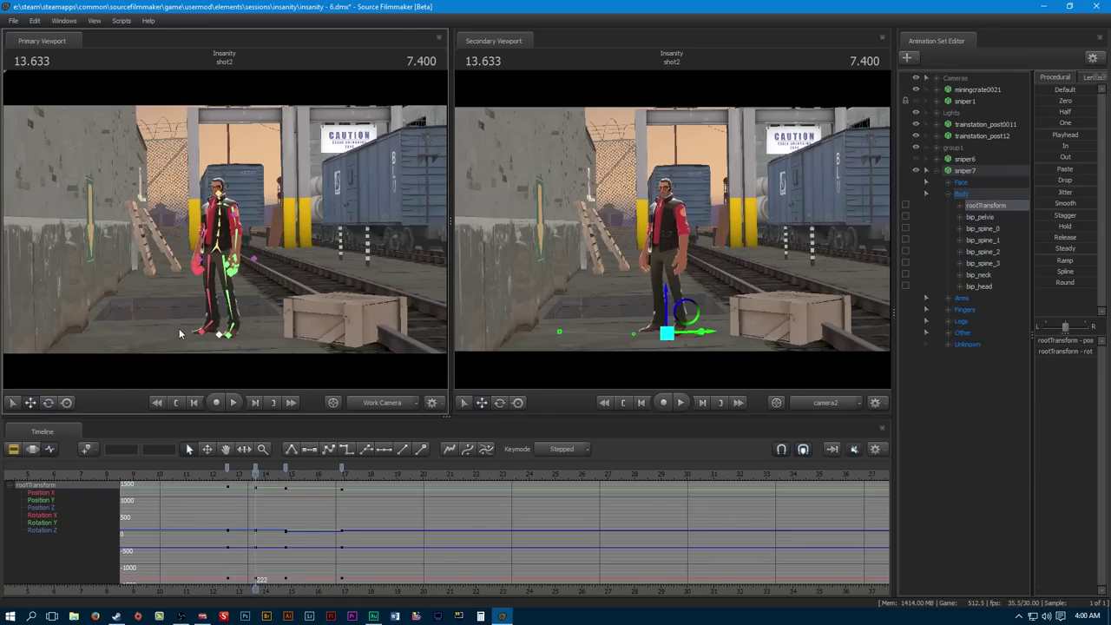
key(ctrl+z)
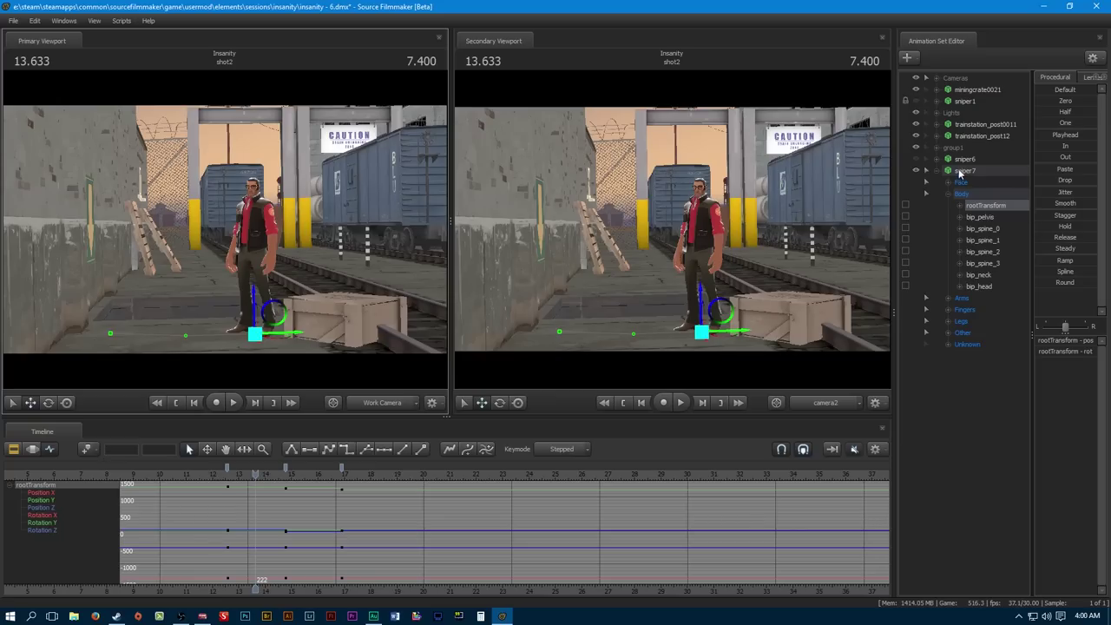
Set all sniper7 keys to spline tangents and key the in-between pose at 13.633
click(960, 172)
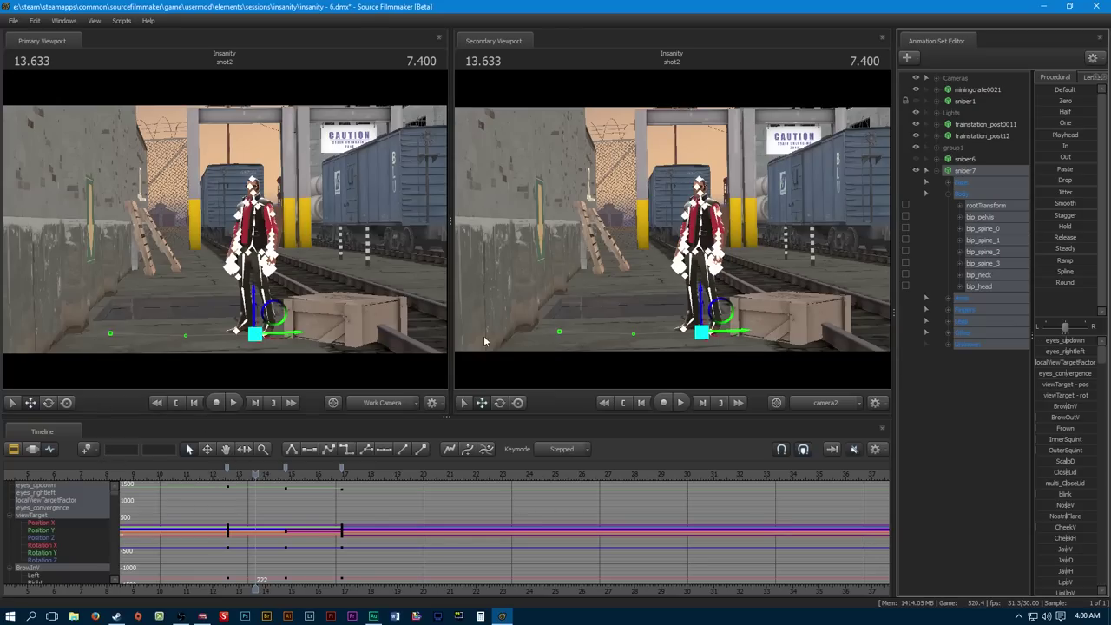
click(87, 448)
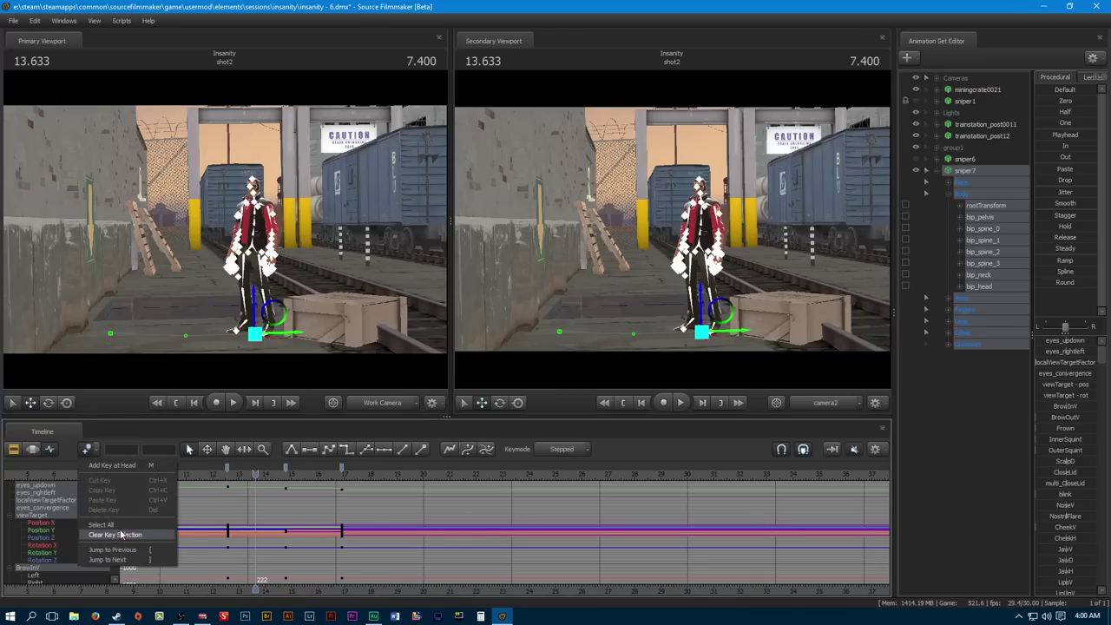
click(113, 524)
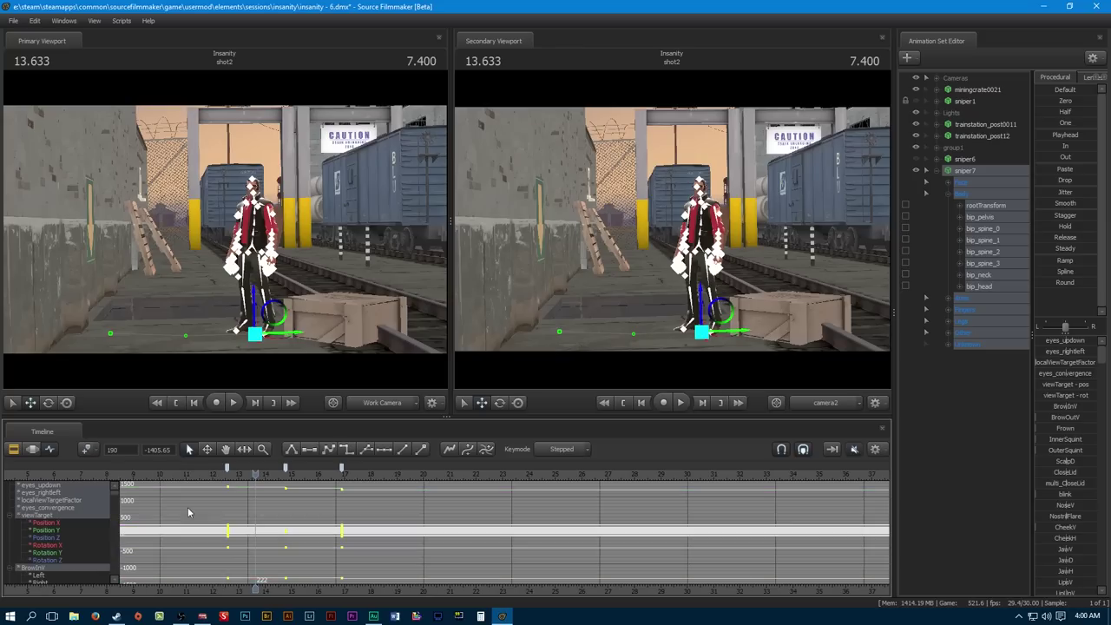
click(335, 449)
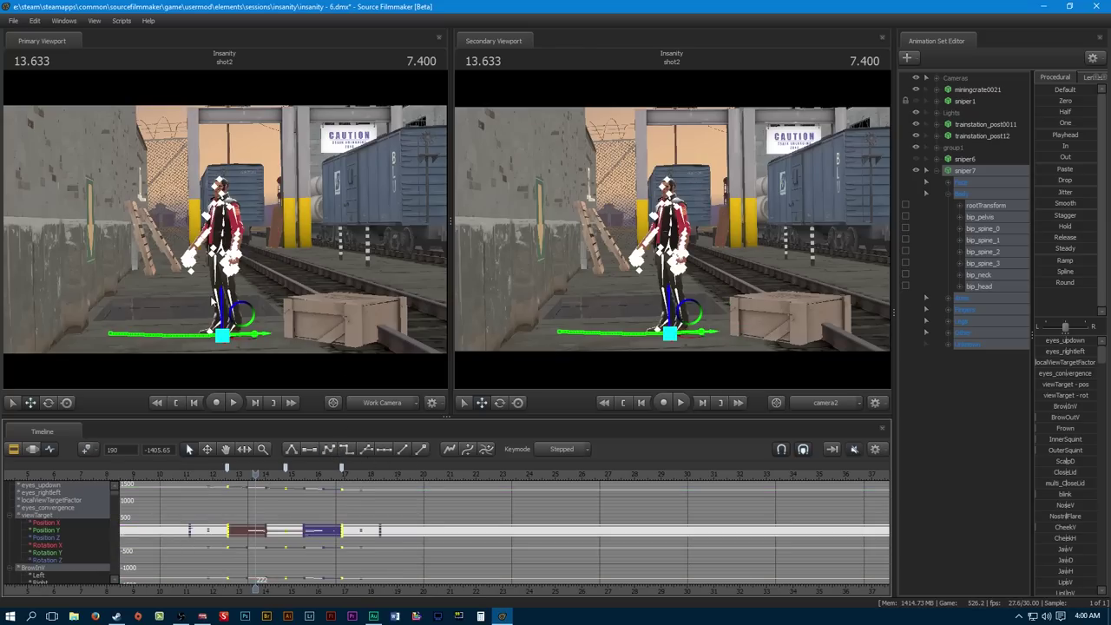
click(88, 449)
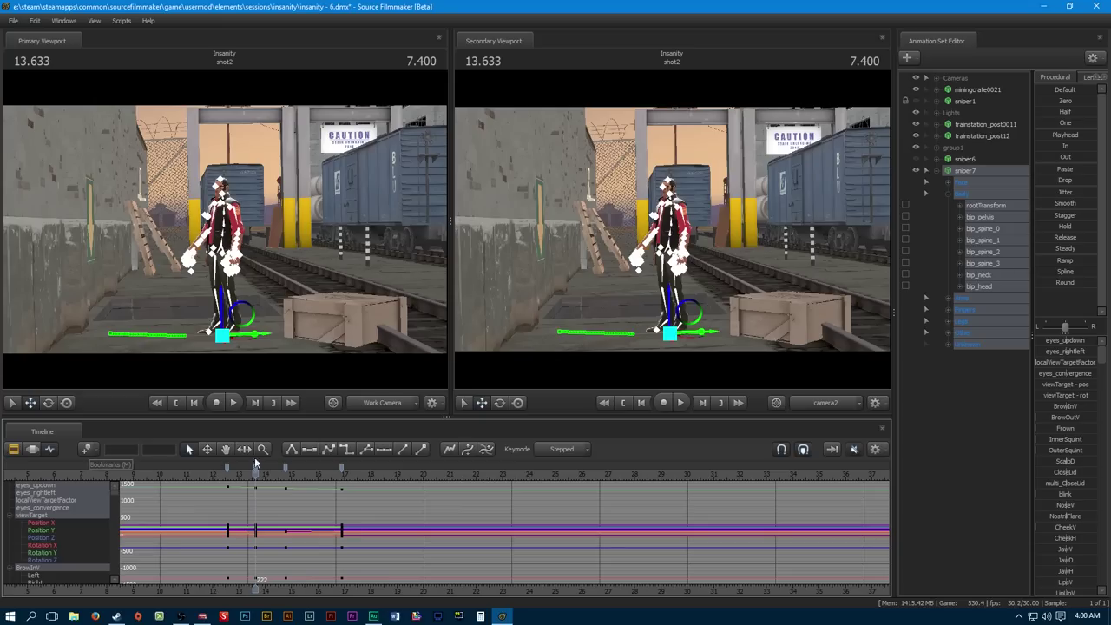
click(97, 451)
click(113, 530)
click(345, 449)
mouse_move(254, 474)
mouse_down()
mouse_move(245, 473)
mouse_move(256, 474)
mouse_up()
Rotate sniper7's root sideways, swing the left upper arm and left hip, and play back
click(225, 338)
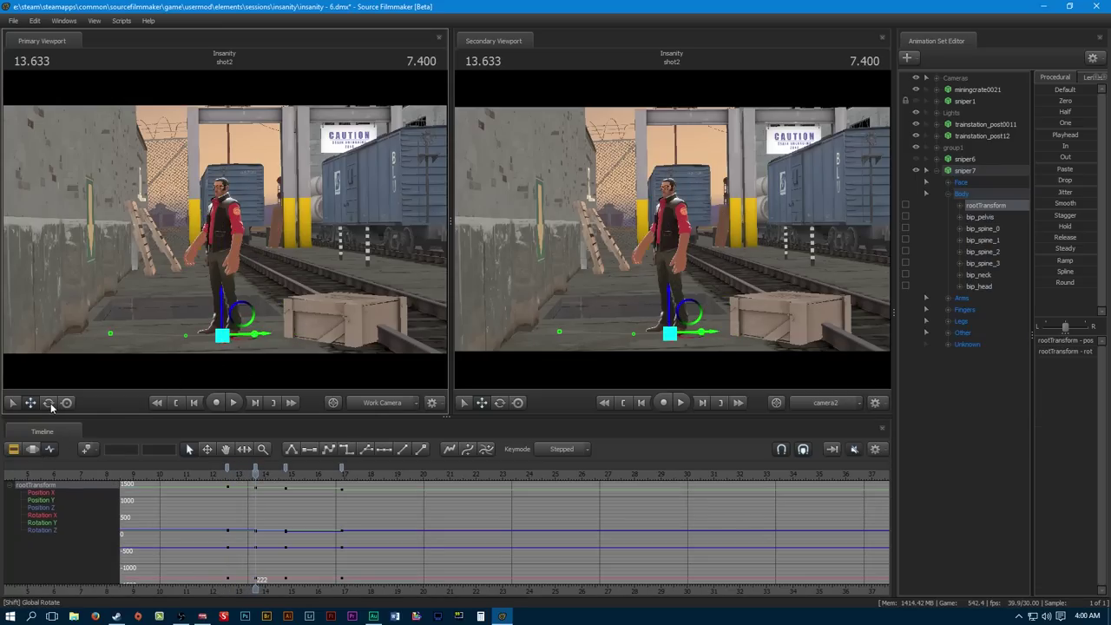
key(e)
drag(227, 345, 267, 343)
click(235, 246)
drag(236, 246, 257, 251)
click(228, 282)
drag(234, 298, 248, 304)
key(space)
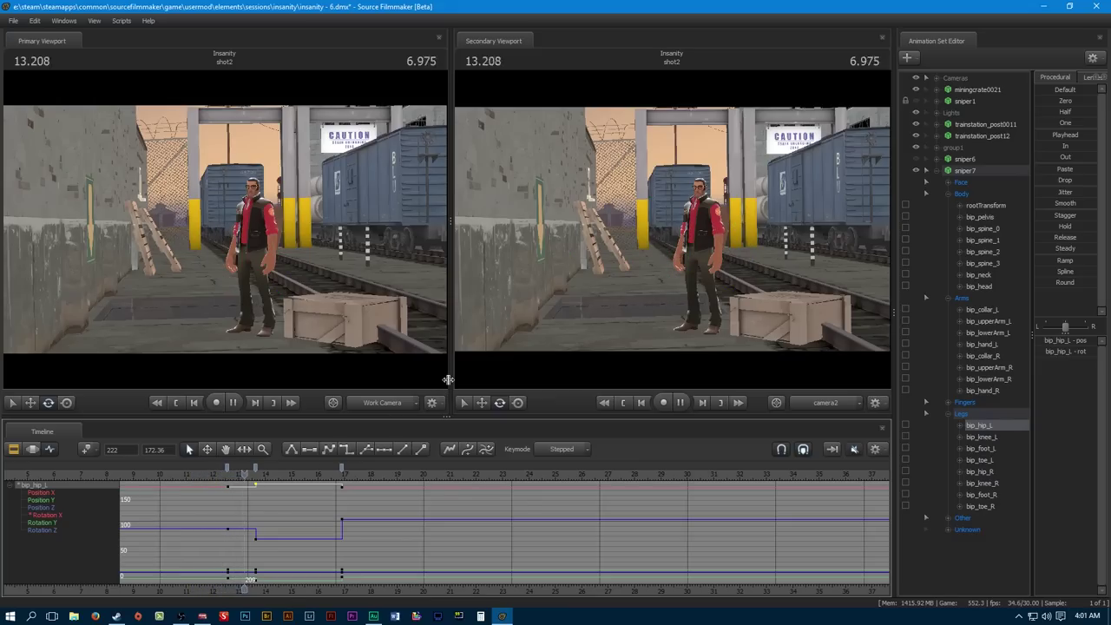
key(space)
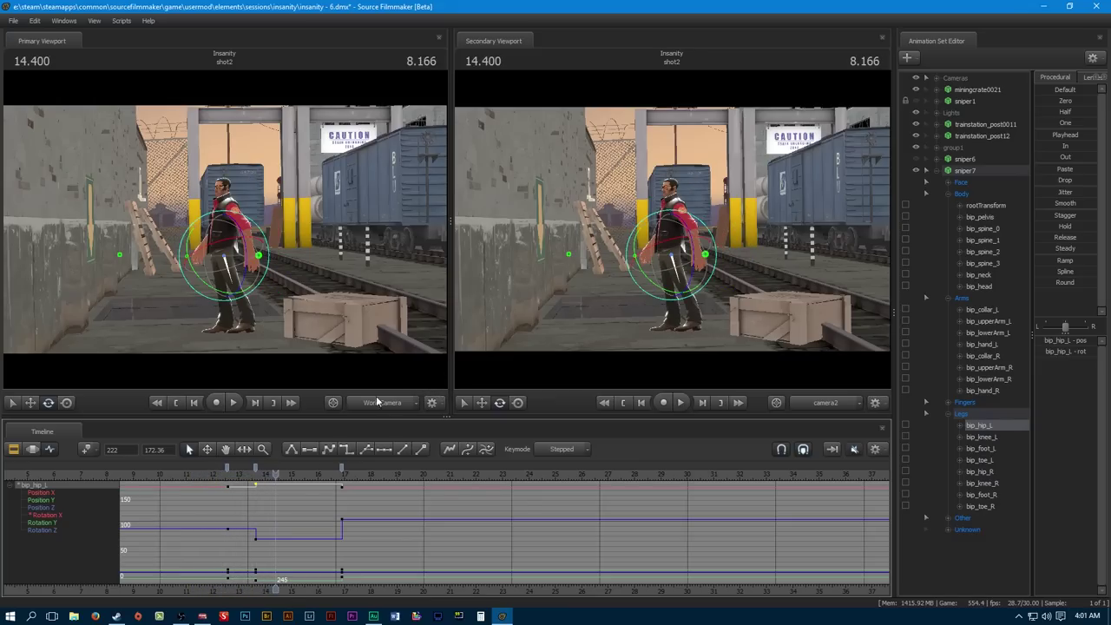
Key splined in-betweens near 14.266 and 13.166, reset keys to stepped, and play back
click(965, 170)
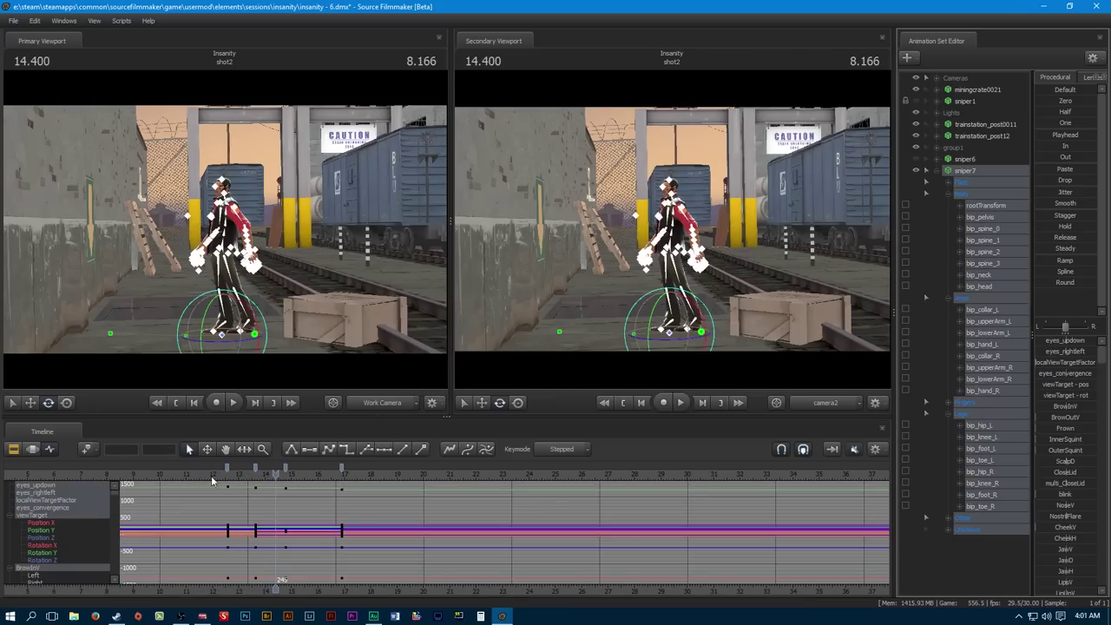
drag(275, 476, 272, 478)
click(93, 452)
click(100, 524)
click(327, 450)
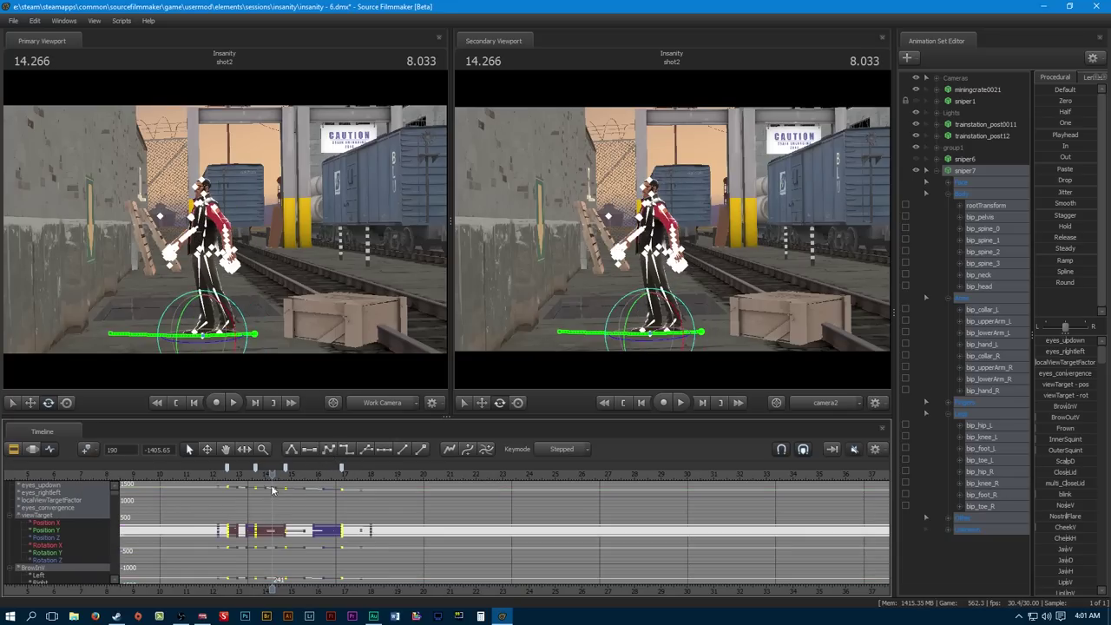
click(265, 491)
click(240, 476)
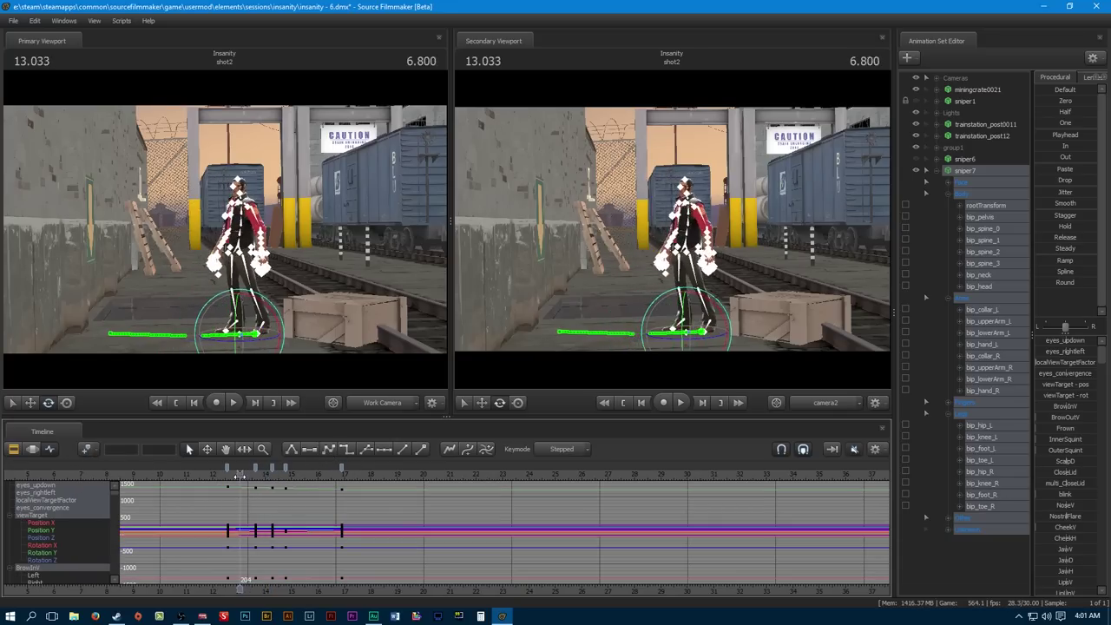
drag(239, 476, 243, 476)
click(96, 449)
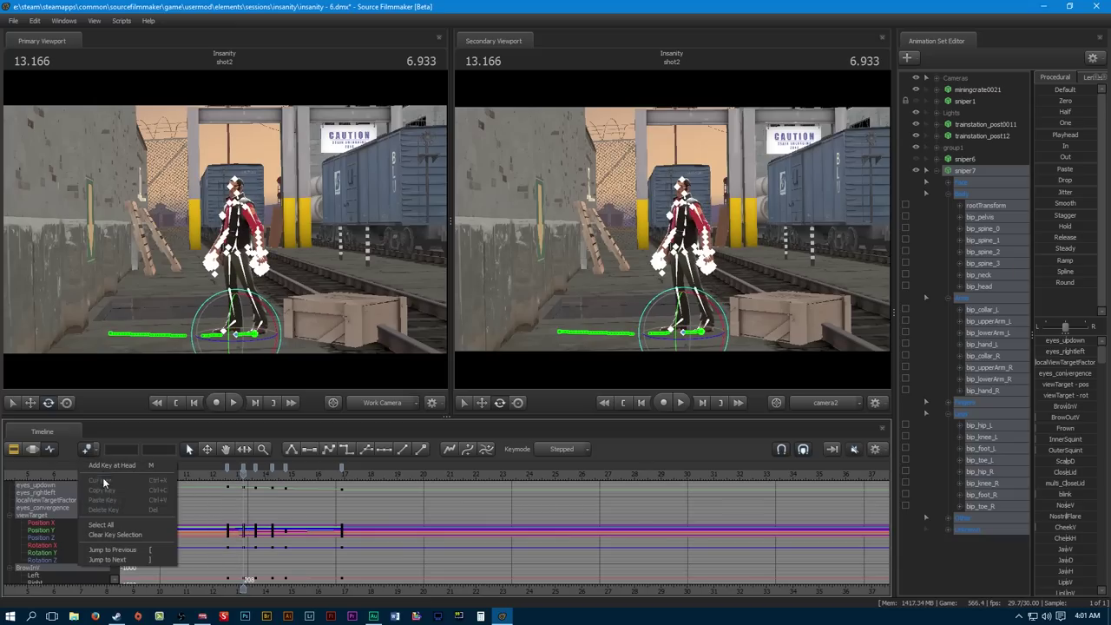
click(104, 525)
click(345, 450)
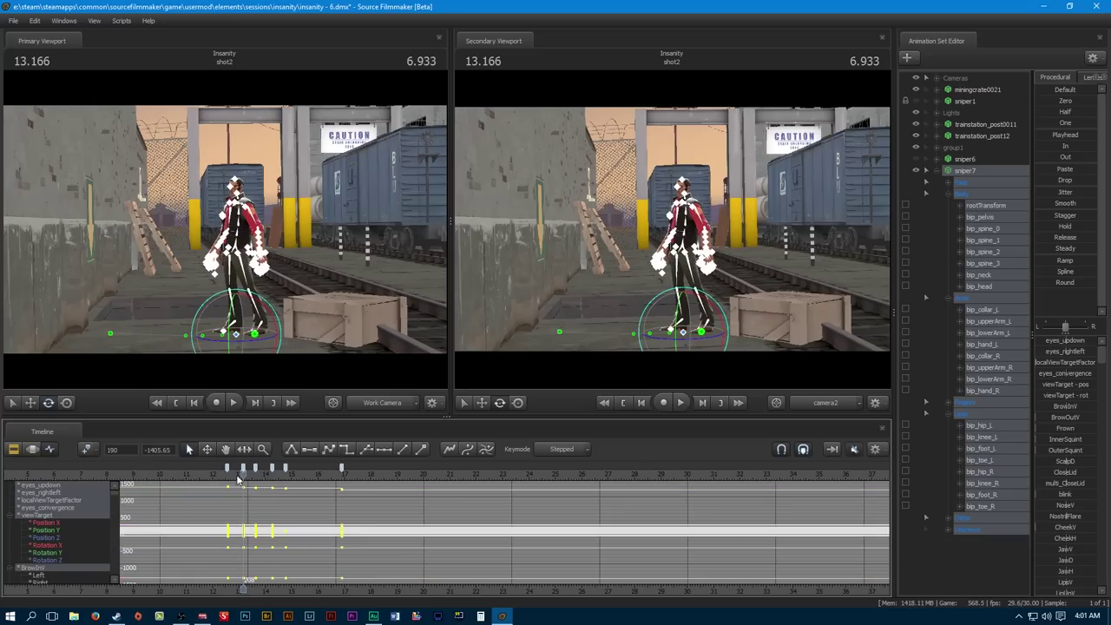
key(space)
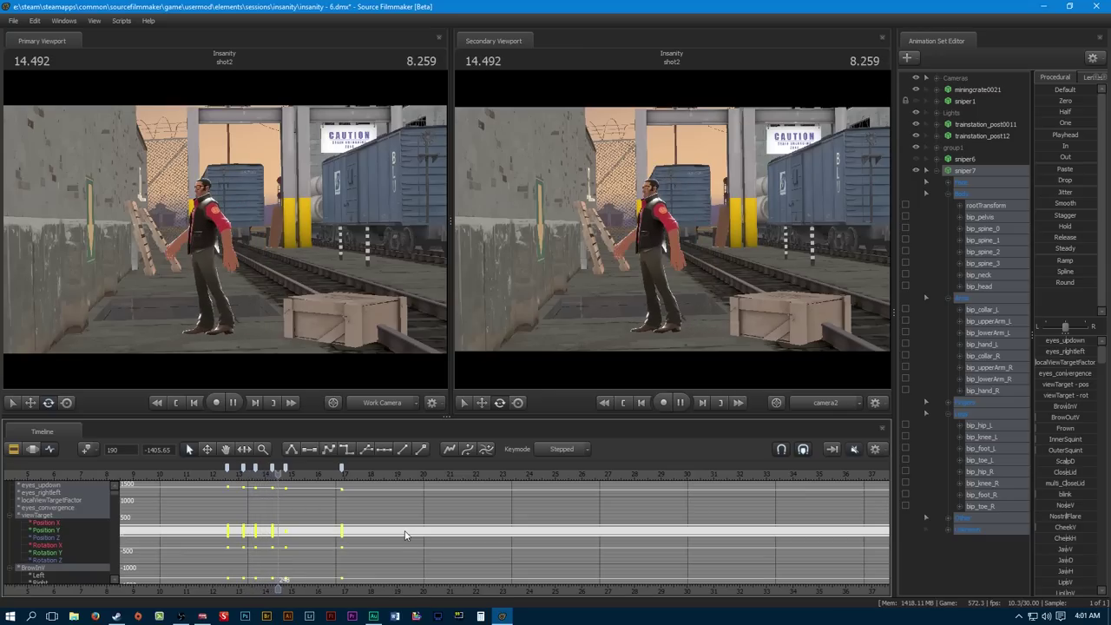
Stop playback and scrub from the 13.166 in-between back to 12.733 to check sniper7's pose
key(space)
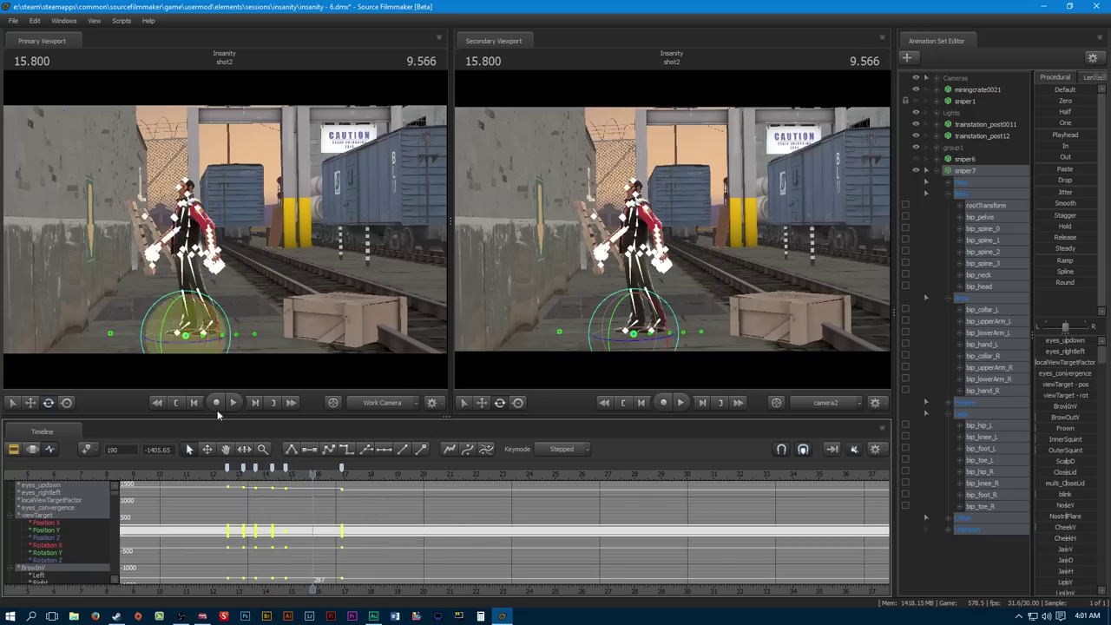
middle_drag(282, 478, 364, 478)
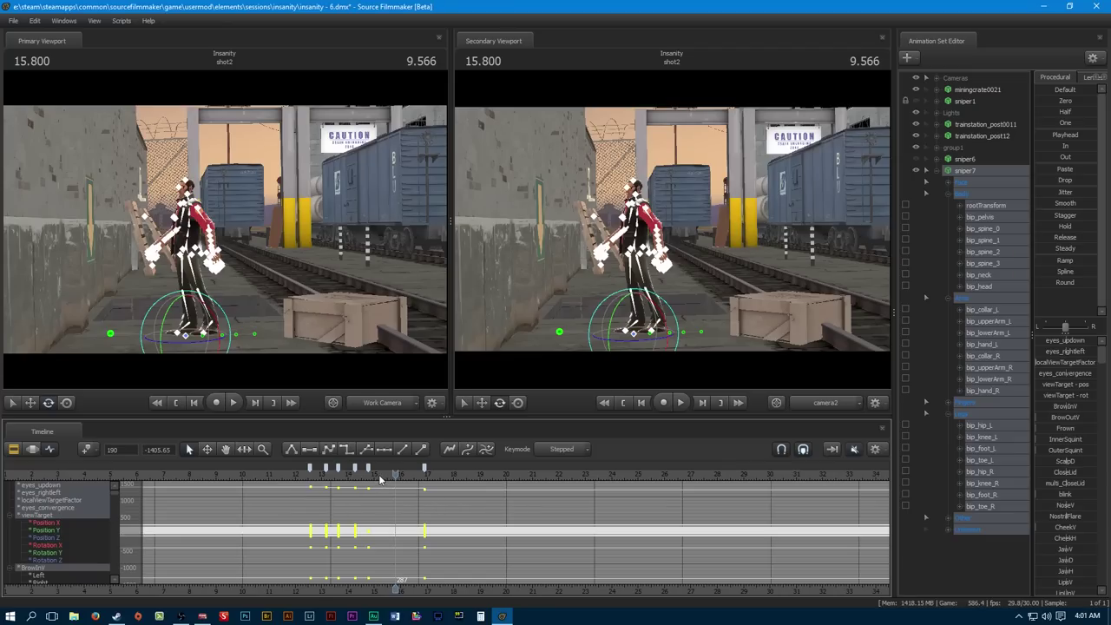
drag(347, 479, 326, 478)
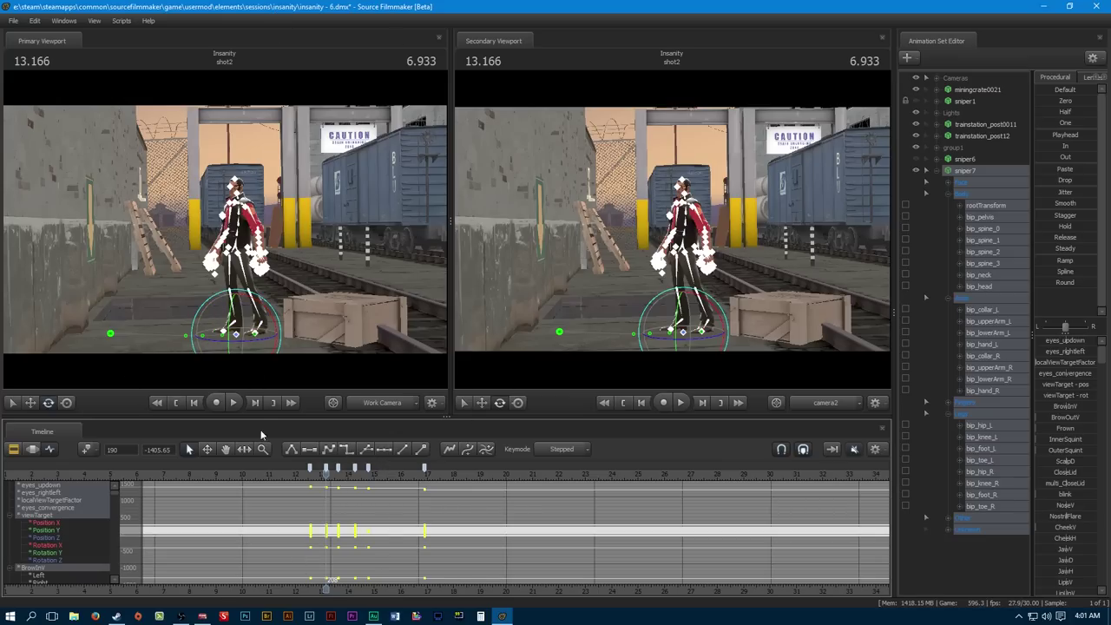
drag(329, 472, 325, 476)
drag(326, 476, 314, 476)
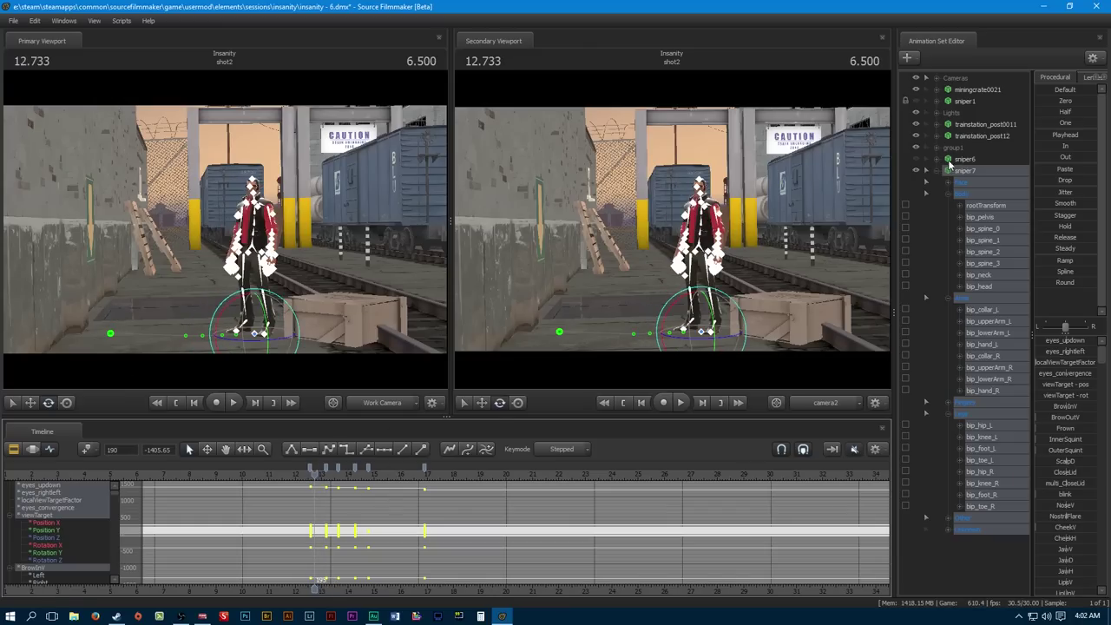
Inspect sniper6, expand group1 to view sniper4, then show sniper7 at 12.833
click(965, 161)
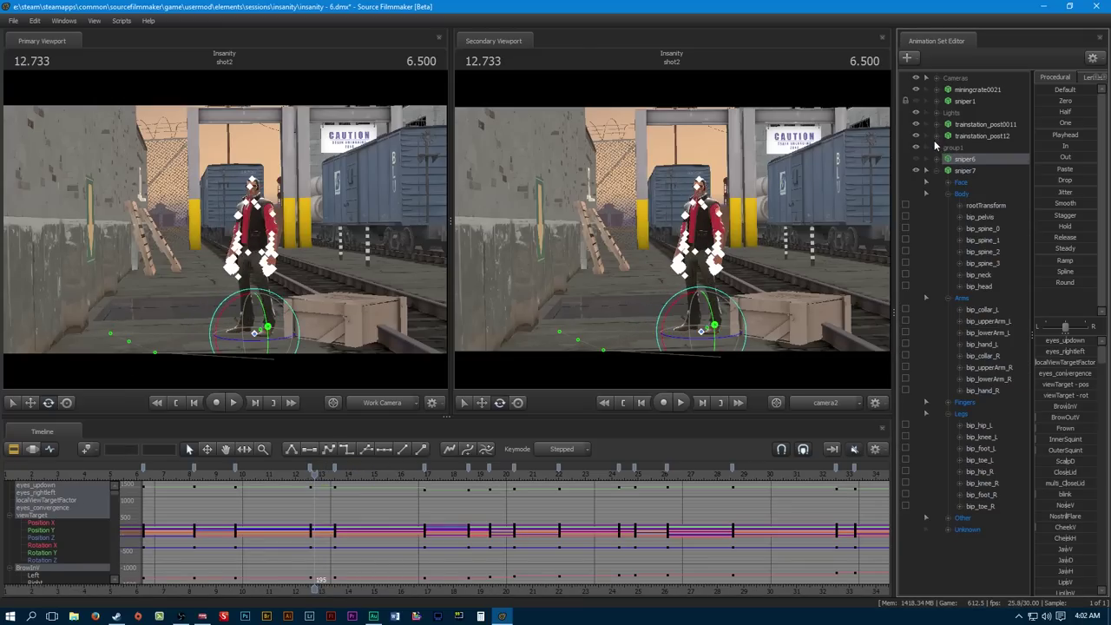
click(936, 148)
click(976, 193)
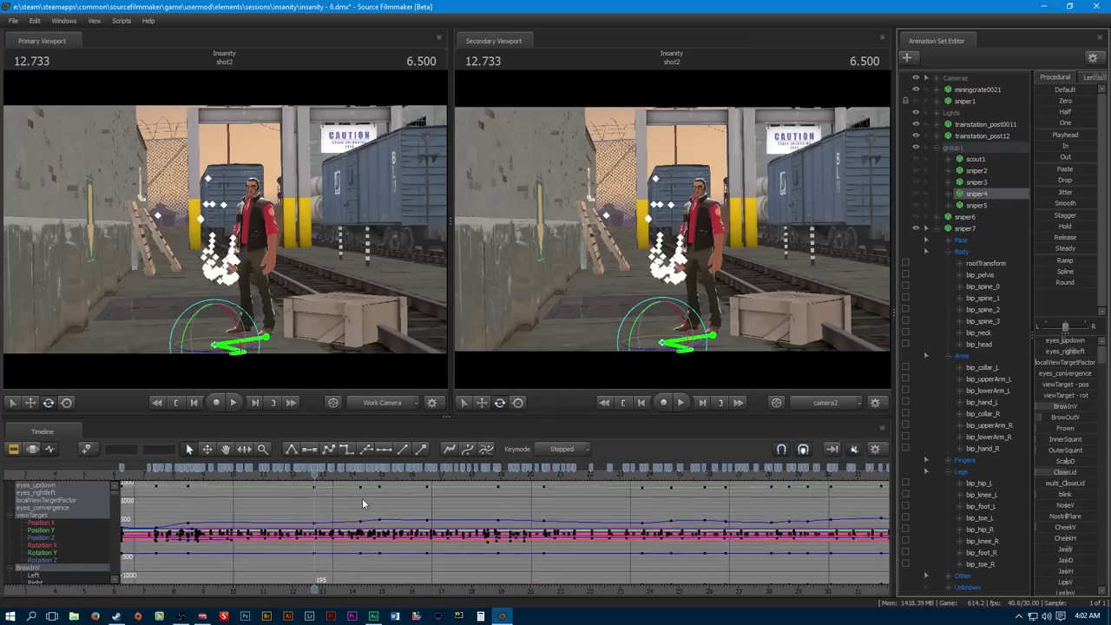
scroll(363, 504, up, 3)
mouse_move(310, 480)
mouse_down()
mouse_move(327, 483)
mouse_move(319, 491)
mouse_up()
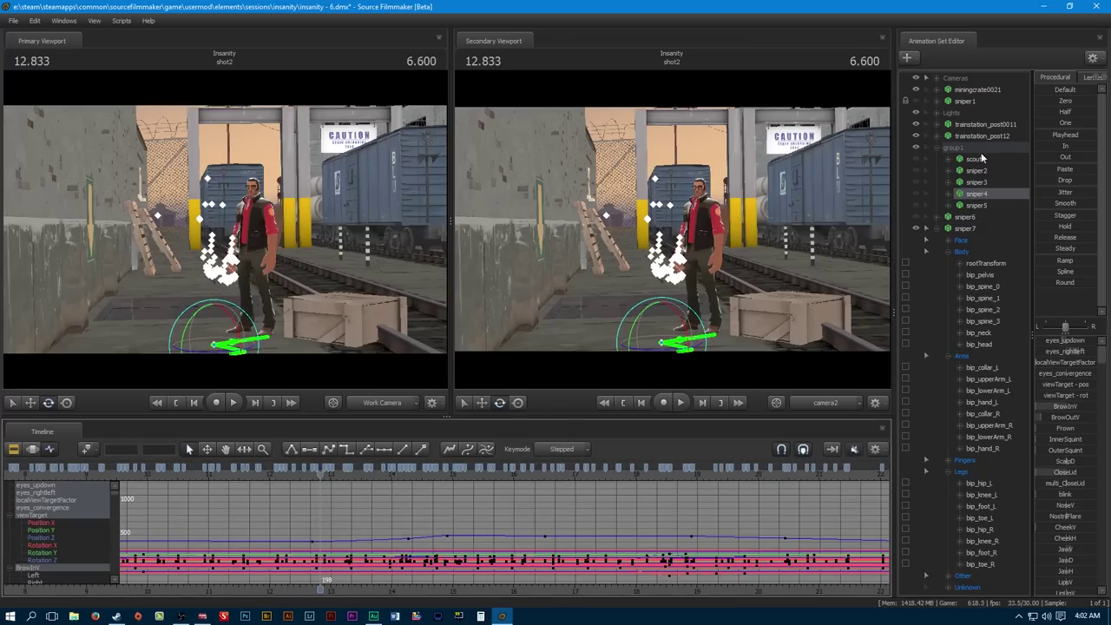
click(966, 228)
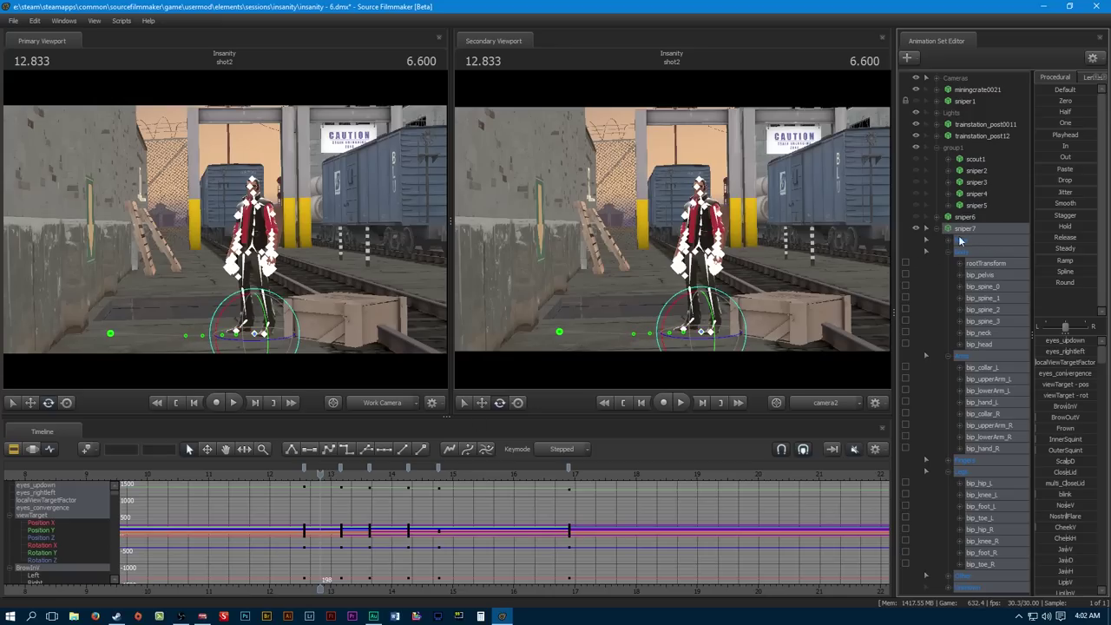
At 11.666, select sniper7's left hip and check the manipulator and animation-set menus
drag(321, 473, 250, 477)
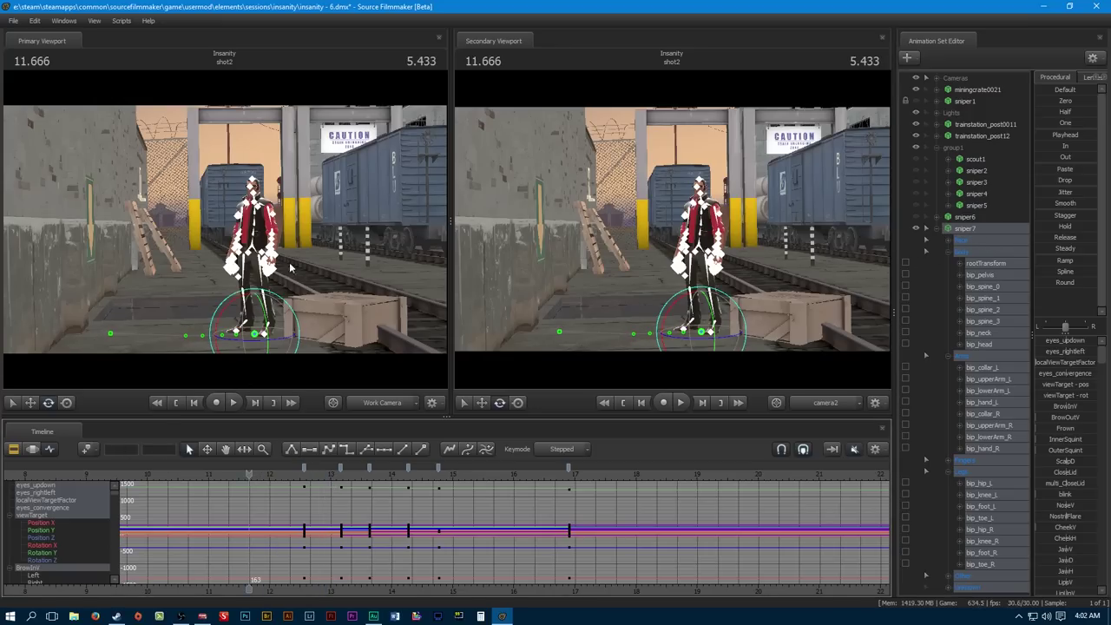
click(258, 276)
right_click(267, 257)
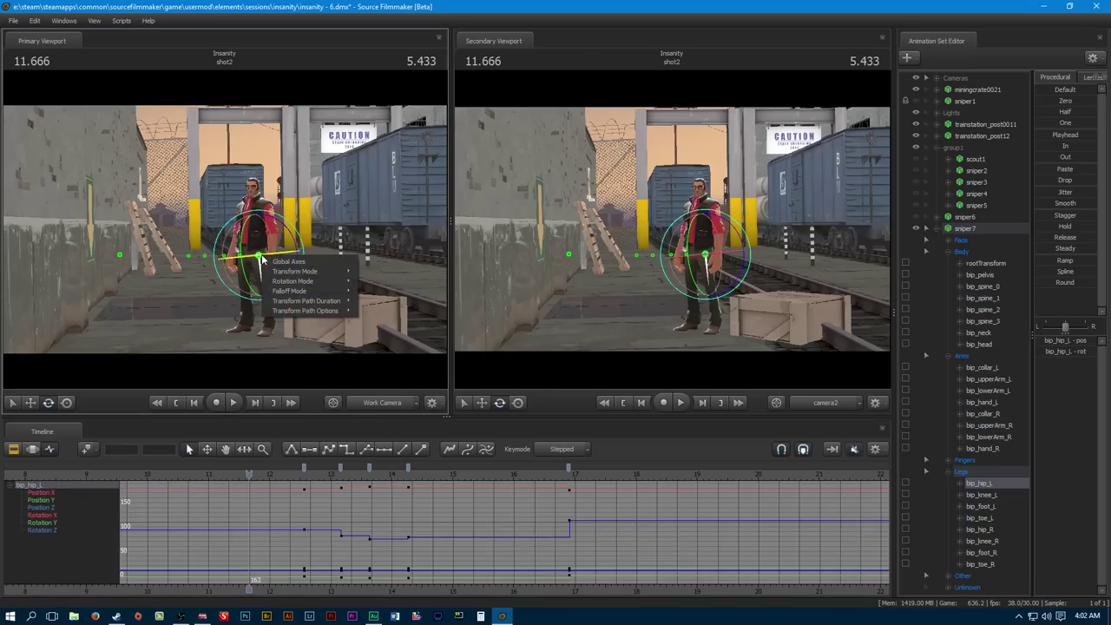
key(Escape)
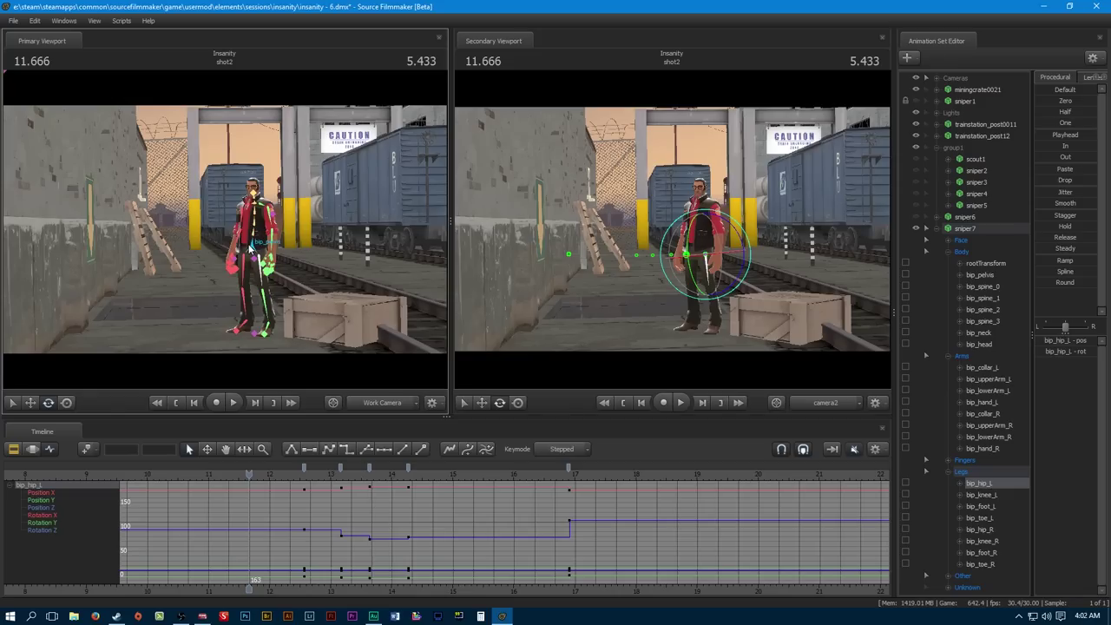
double_click(254, 247)
right_click(964, 228)
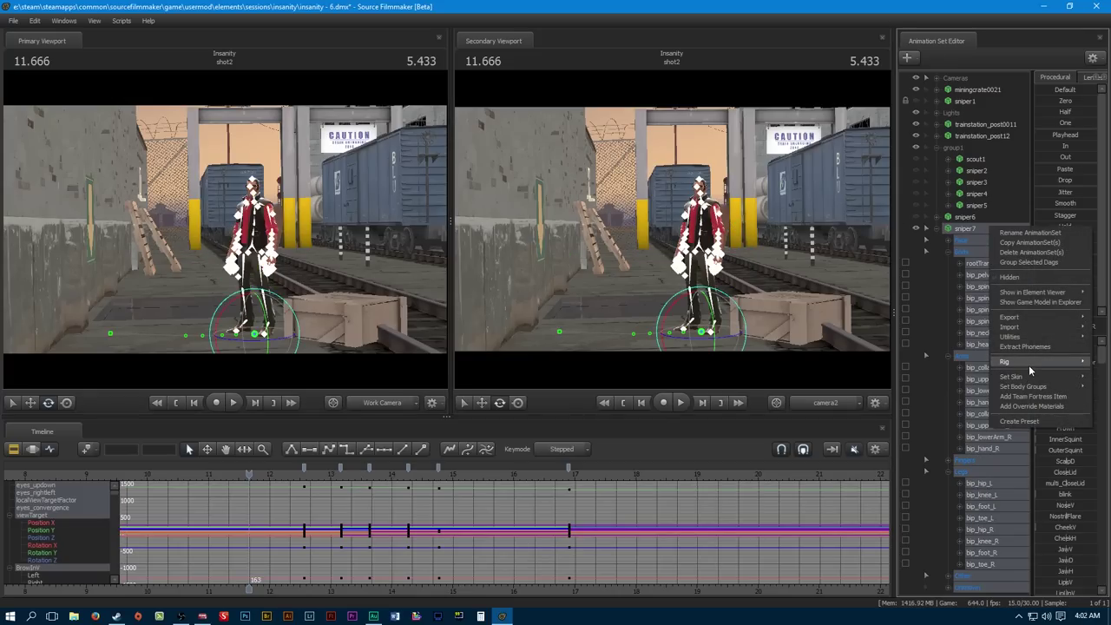
key(Escape)
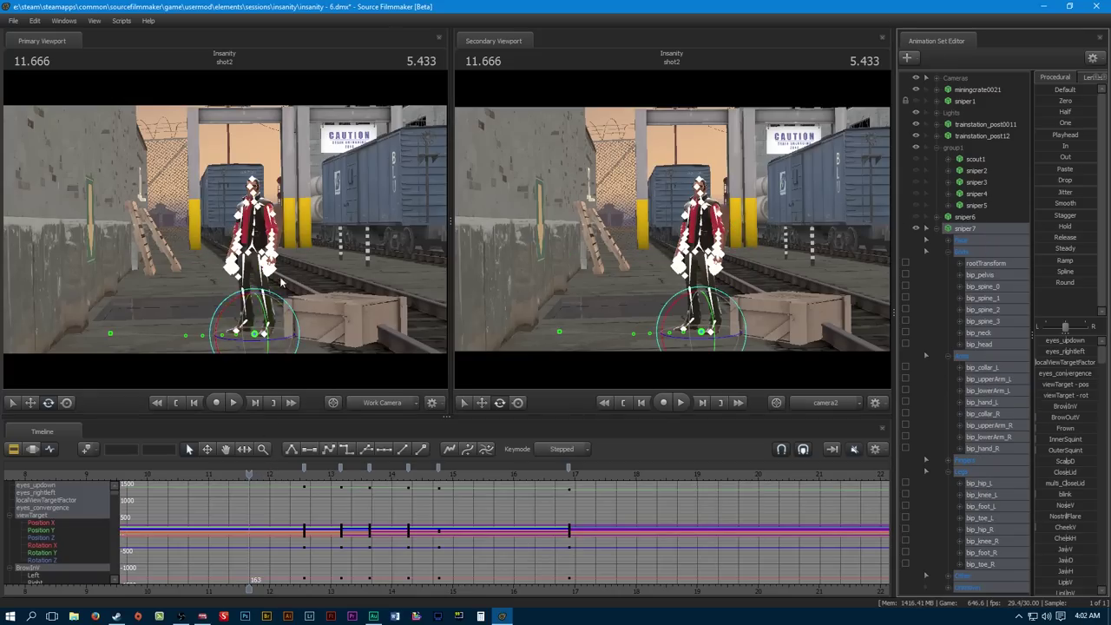
Select the left knee and pelvis, remove their 11.666 keys, and review the motion forward
click(262, 299)
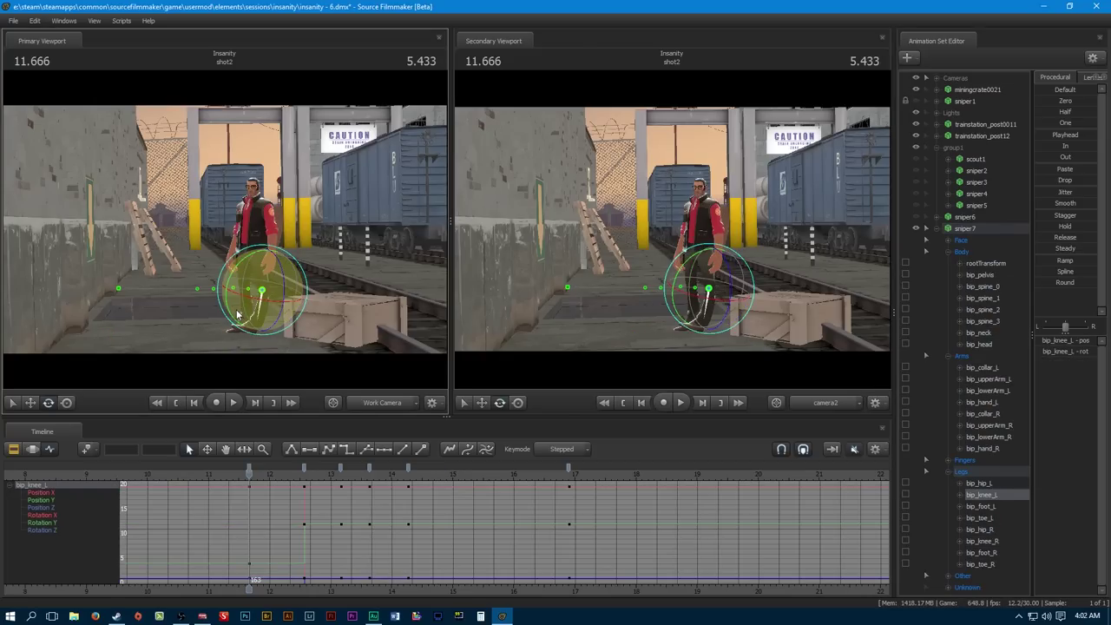
click(256, 252)
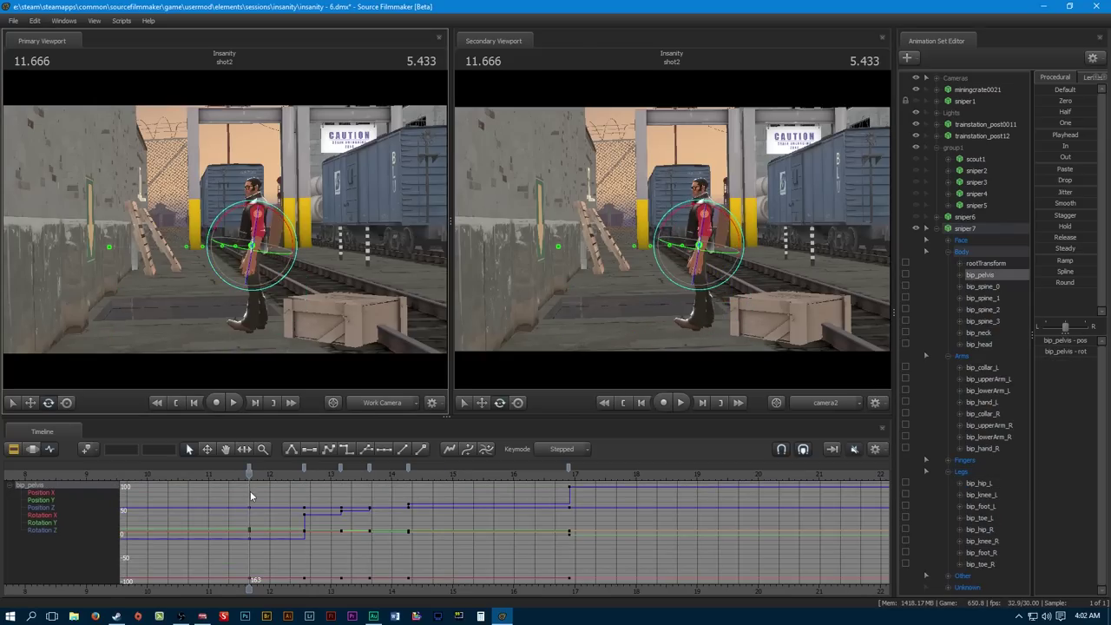
key(ctrl+z)
mouse_move(254, 482)
mouse_down()
mouse_move(450, 482)
mouse_move(432, 501)
mouse_move(292, 480)
mouse_move(307, 470)
mouse_move(389, 471)
mouse_up()
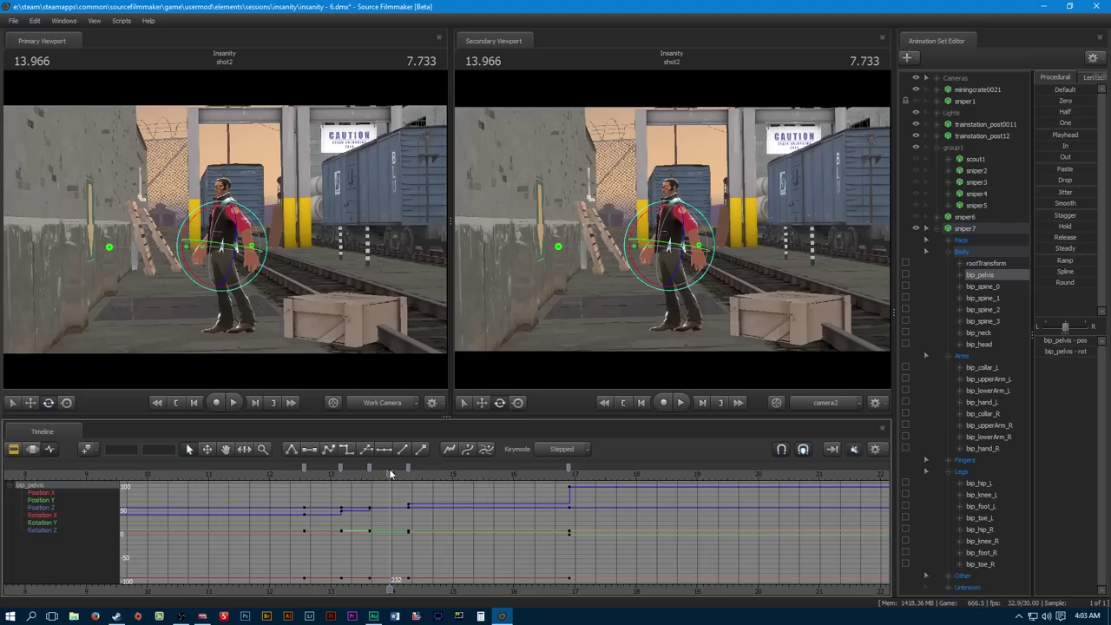
Review the in-between from 13.966 back to 11.733, then select the pelvis key just after 14 seconds
drag(389, 473, 289, 478)
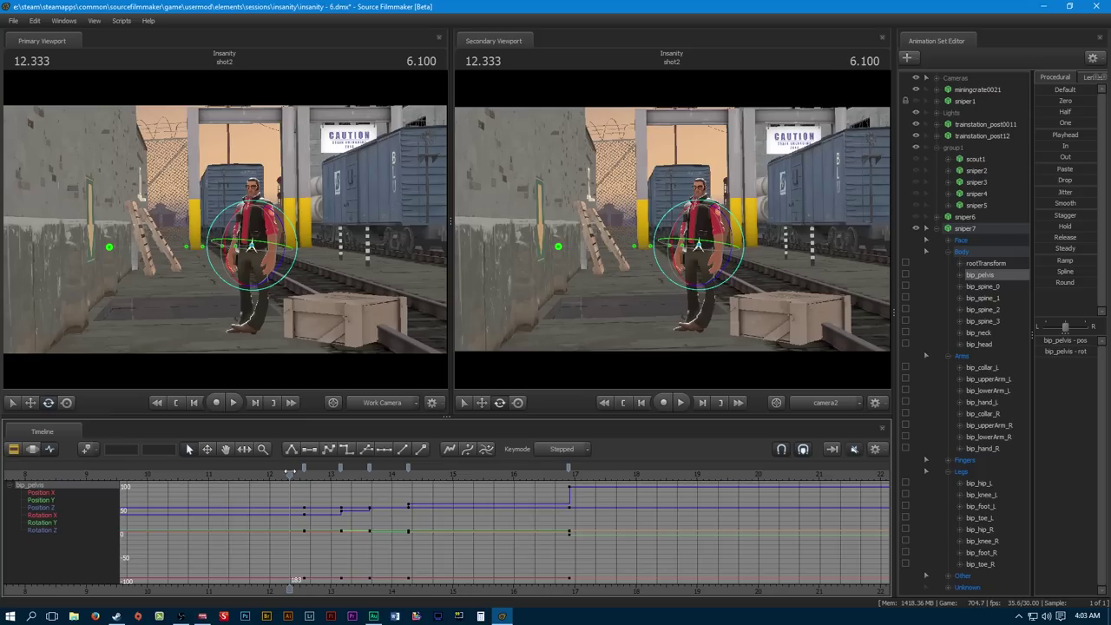
mouse_move(283, 476)
mouse_down()
mouse_move(351, 476)
mouse_move(283, 479)
mouse_up()
click(298, 479)
middle_drag(293, 514, 341, 514)
drag(342, 469, 289, 478)
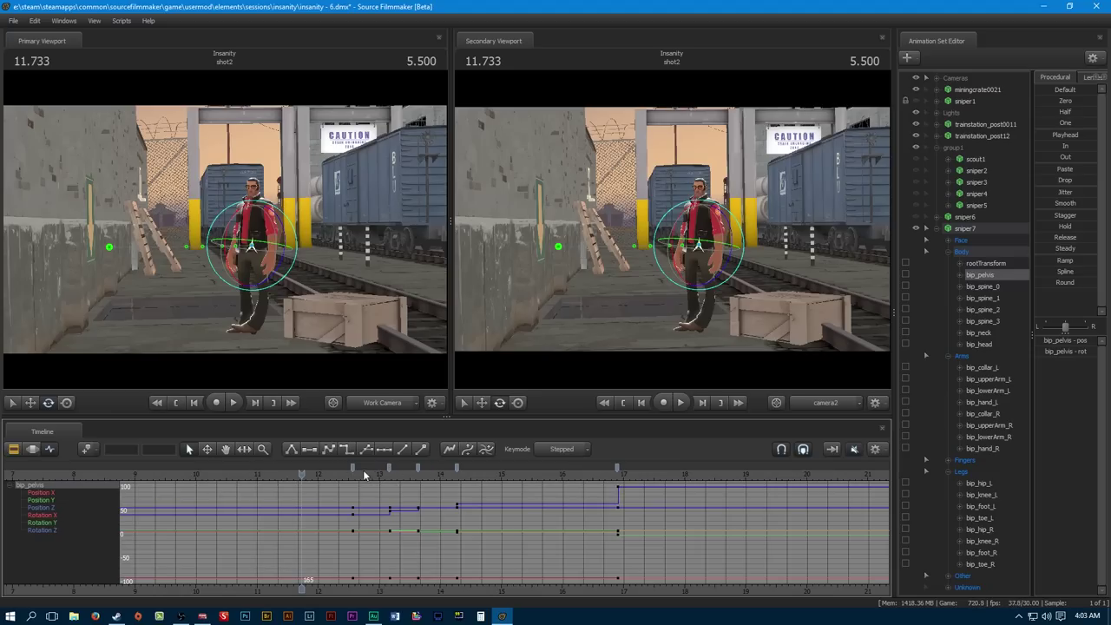
click(456, 468)
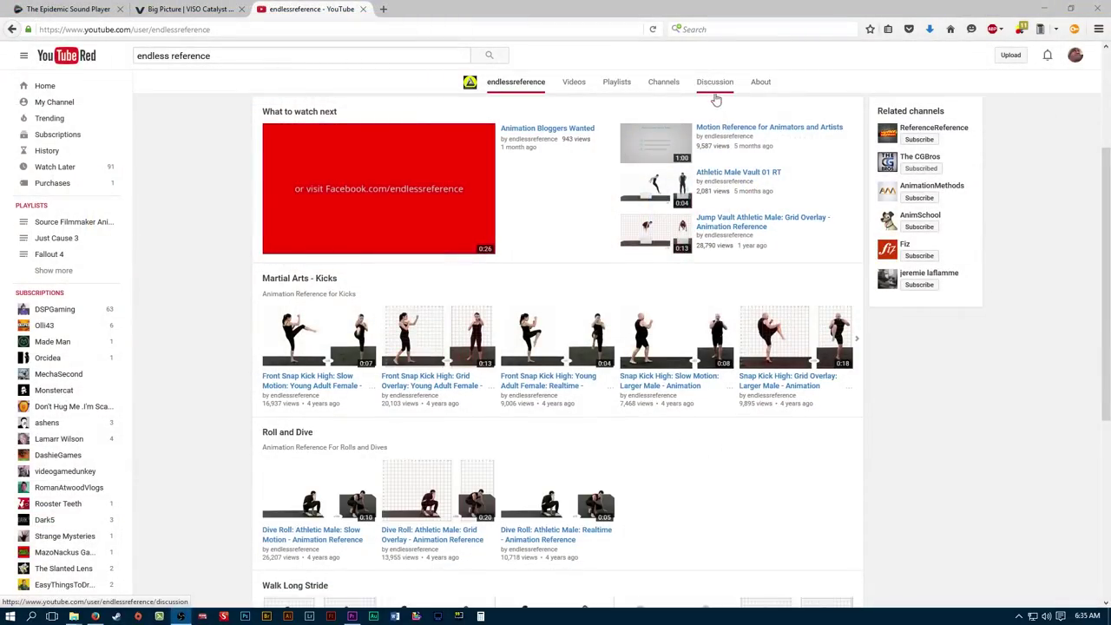
scroll(907, 368, down, 3)
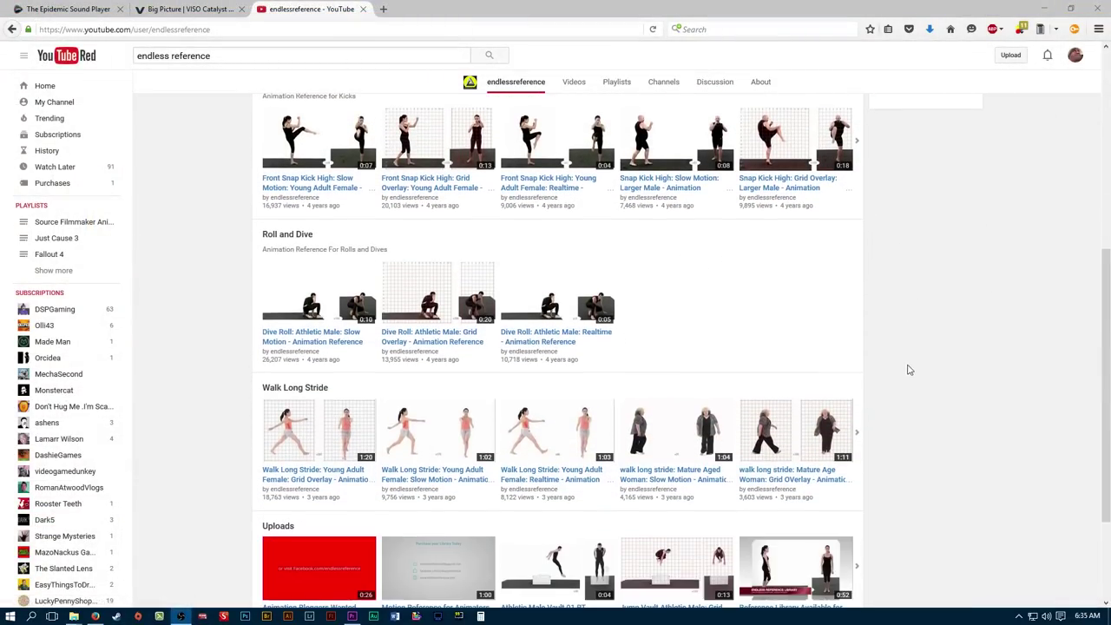
scroll(642, 419, down, 2)
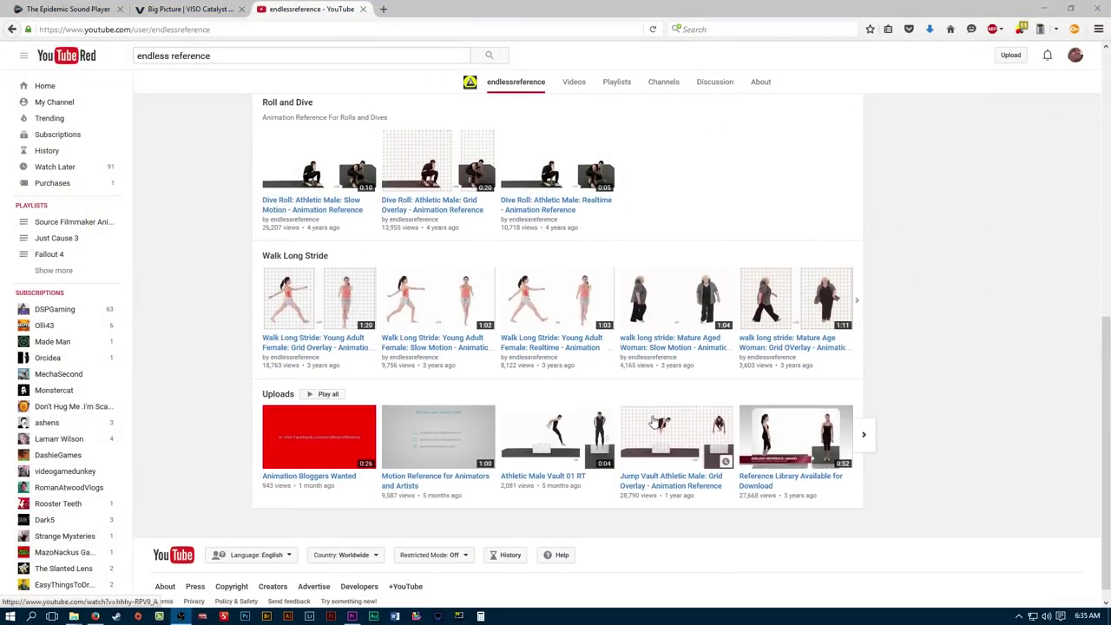
scroll(278, 373, up, 1)
scroll(272, 356, up, 2)
scroll(225, 234, up, 1)
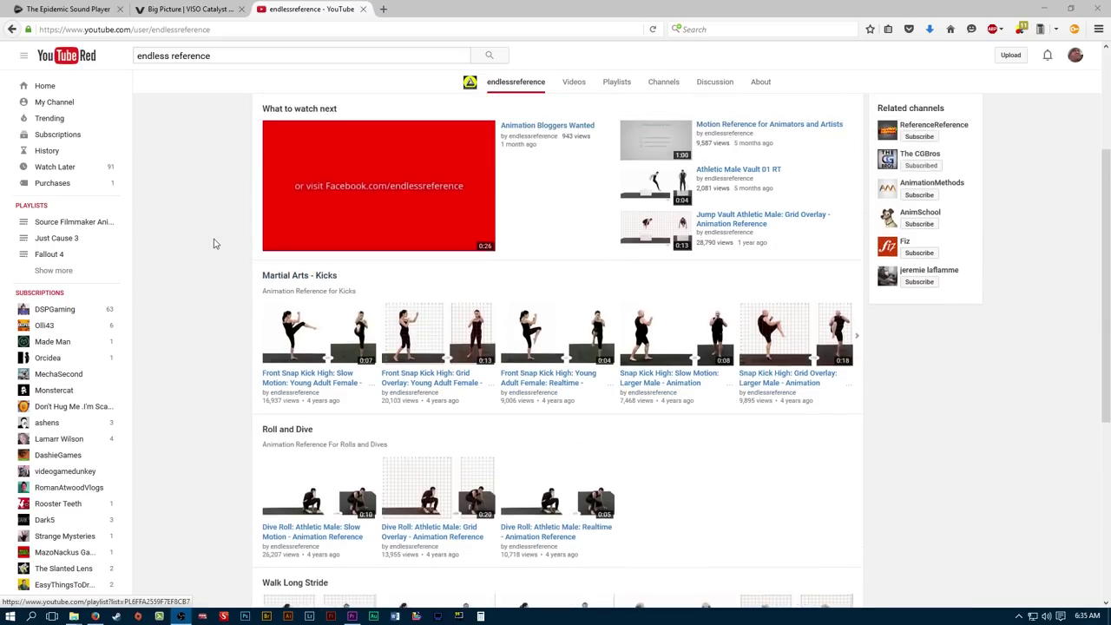
scroll(214, 241, up, 1)
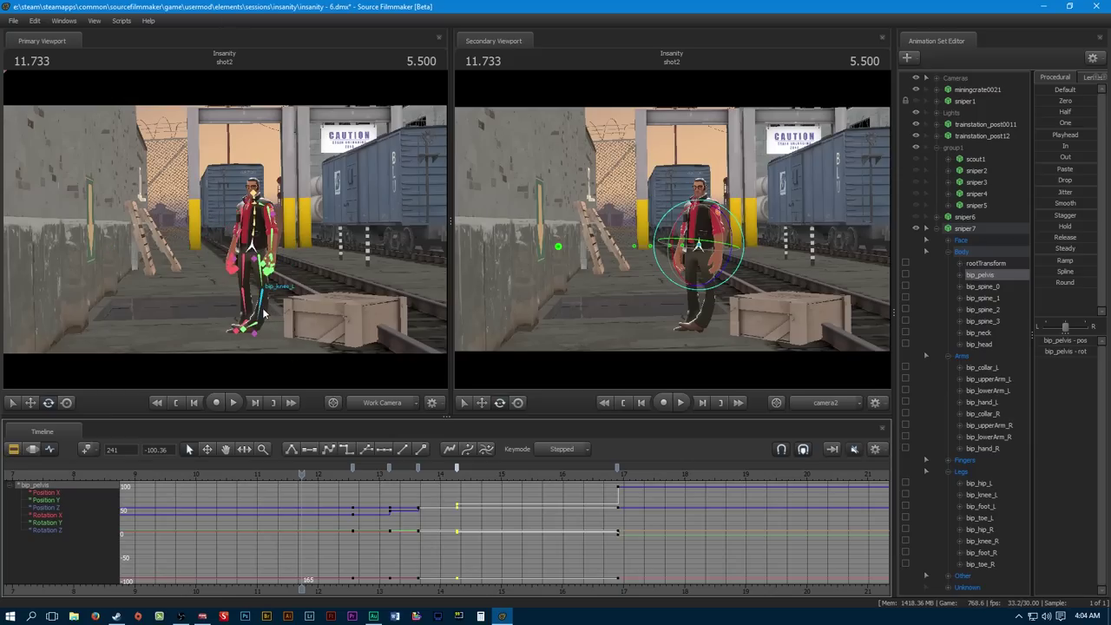
Rotate sniper7's left knee into a bend, keying it at 11.733
click(263, 313)
drag(273, 335, 243, 293)
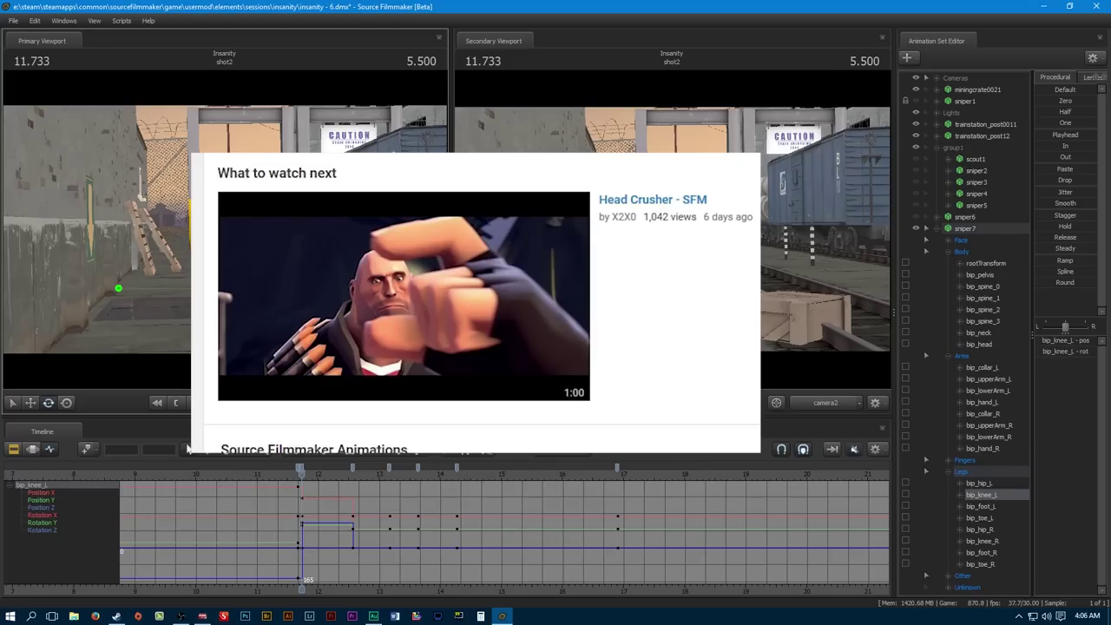
Switch from the knee to the bip_hip_L curves and open the Windows date and calendar flyout
key(Up)
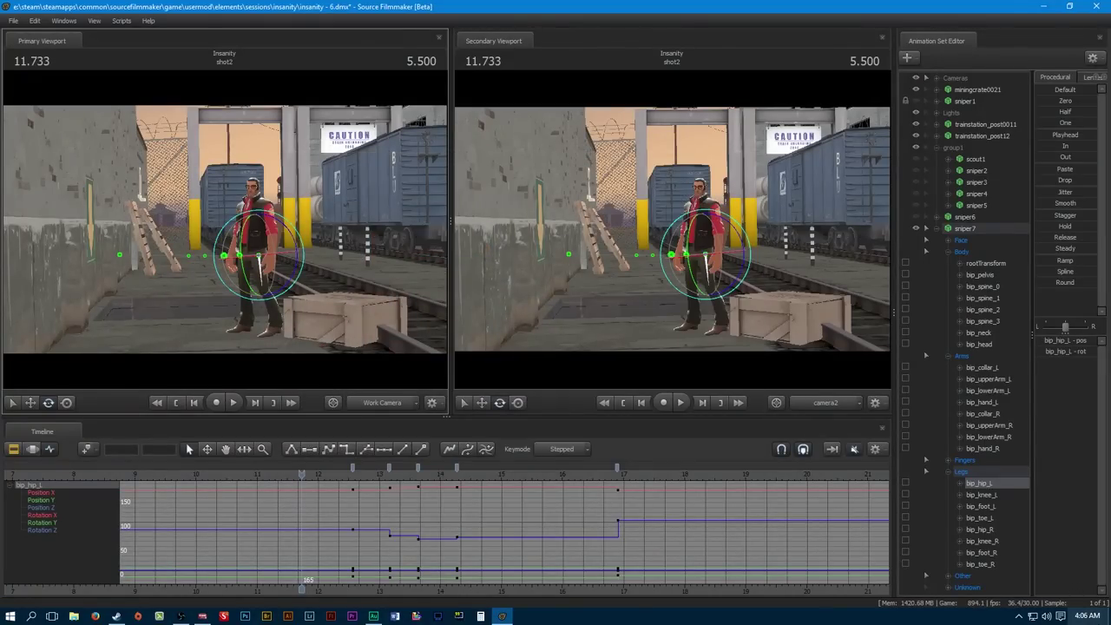
click(1087, 615)
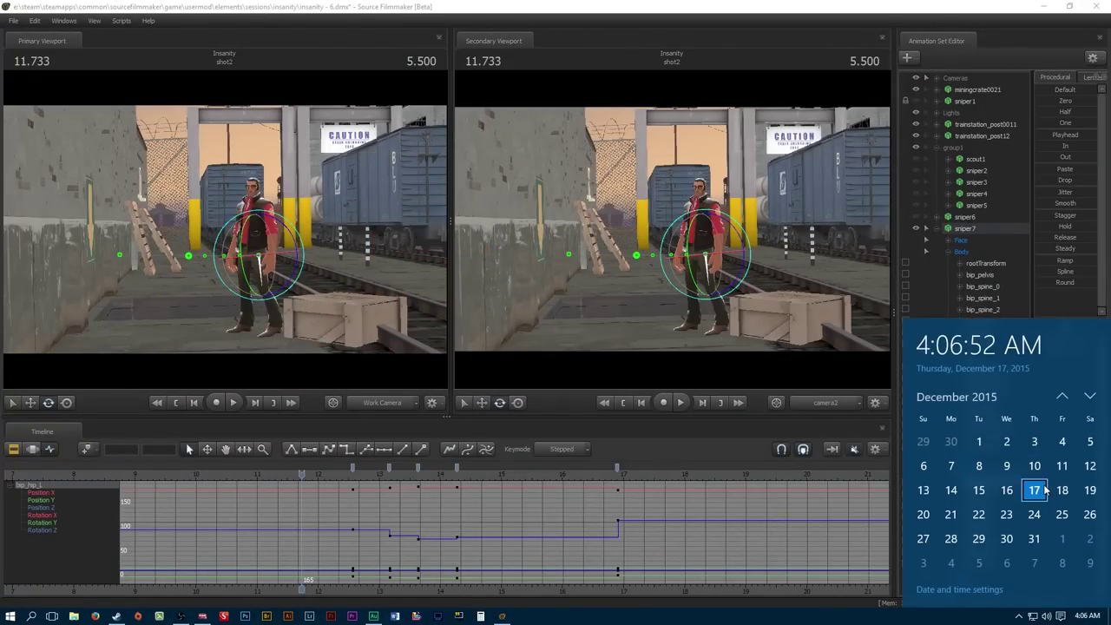